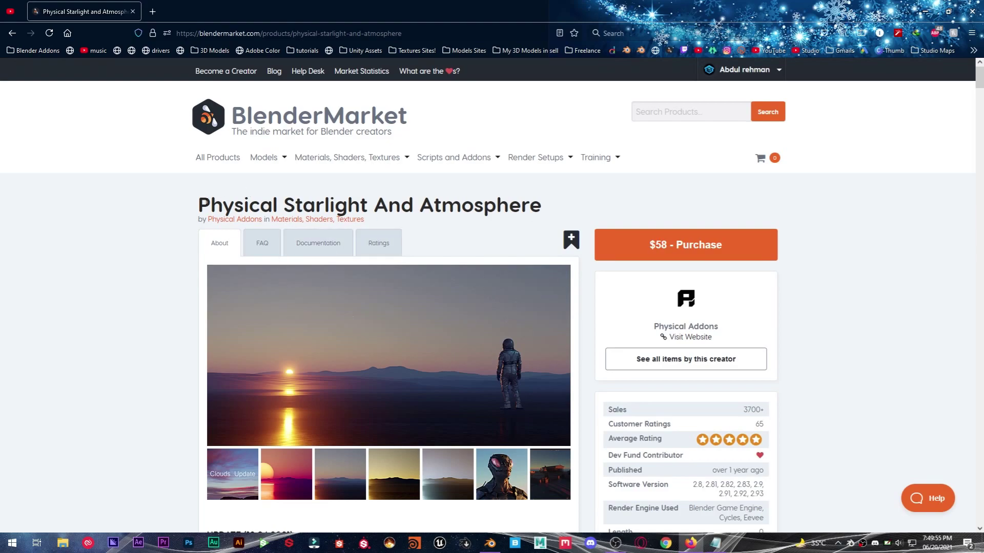
pyautogui.moveTo(410, 33); pyautogui.dragTo(175, 33)
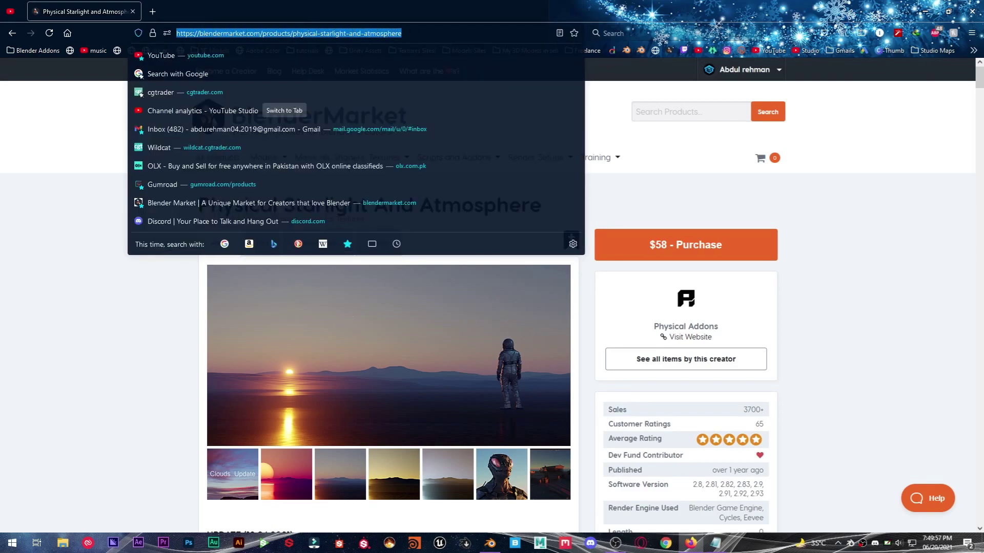
pyautogui.click(105, 267)
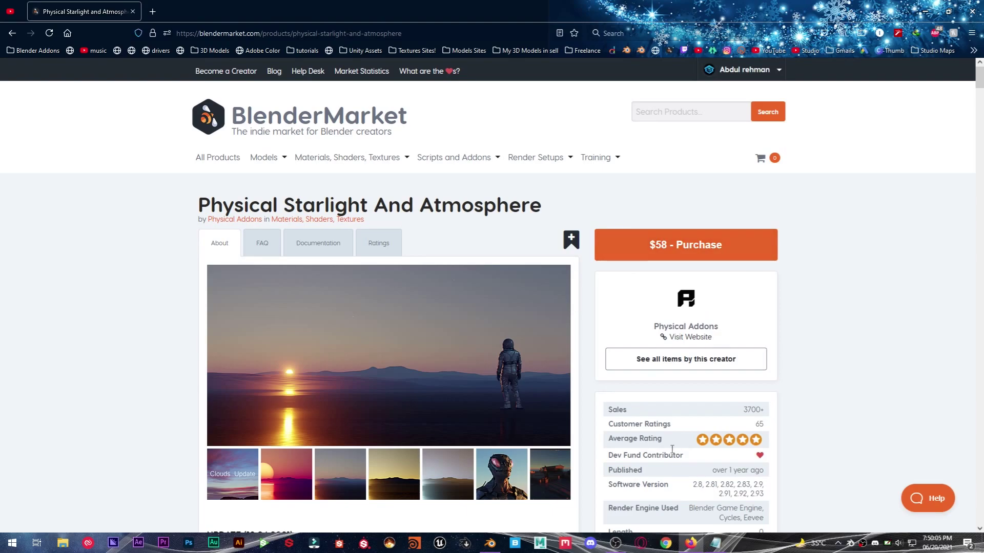
# Switch to Blender, open the add-on preferences, and bring up the add-on installation file browser without installing anything
pyautogui.click(490, 543)
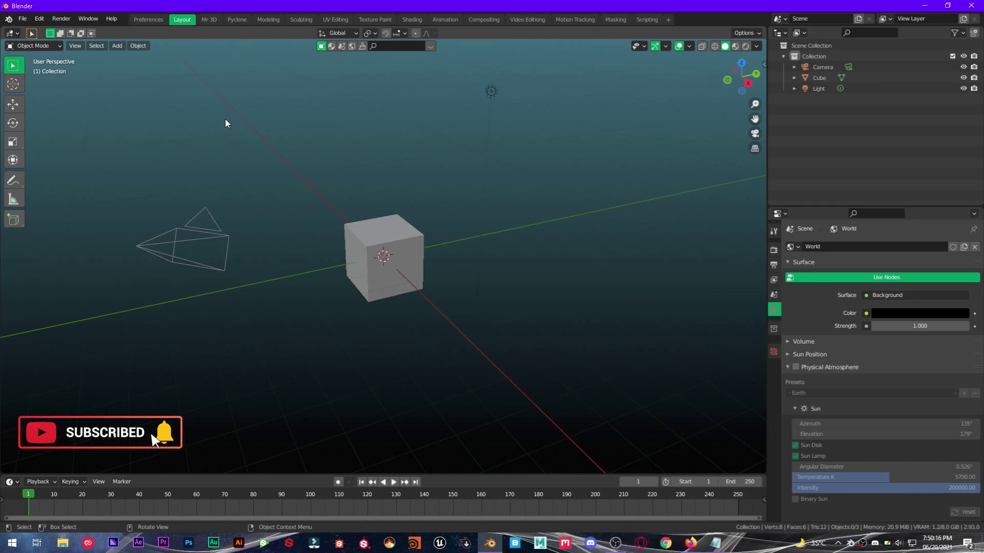
pyautogui.click(39, 18)
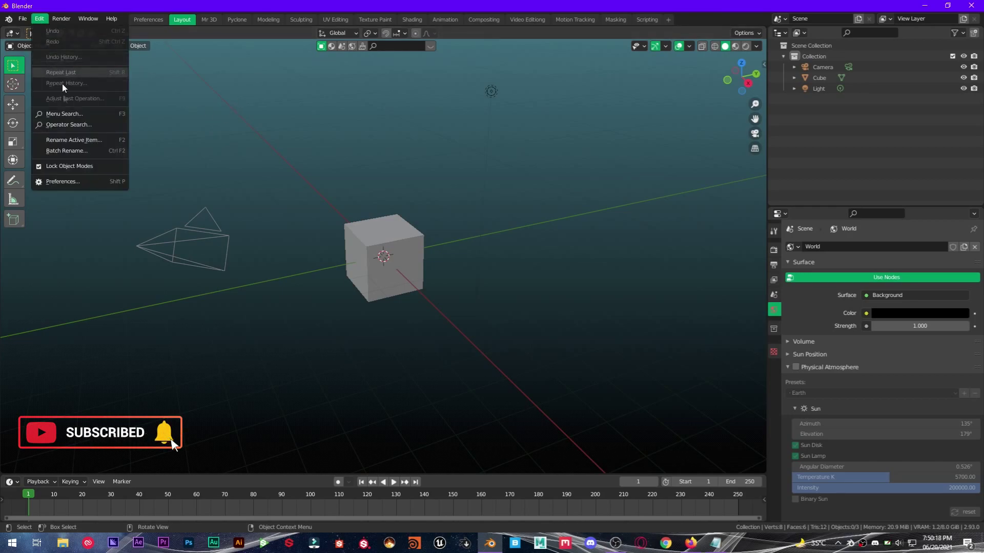
pyautogui.click(68, 182)
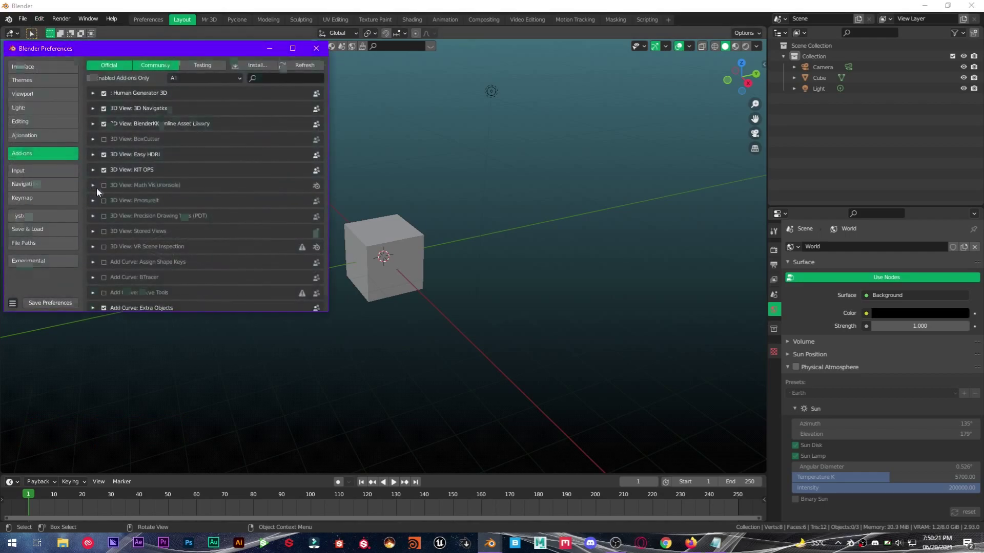
pyautogui.click(252, 65)
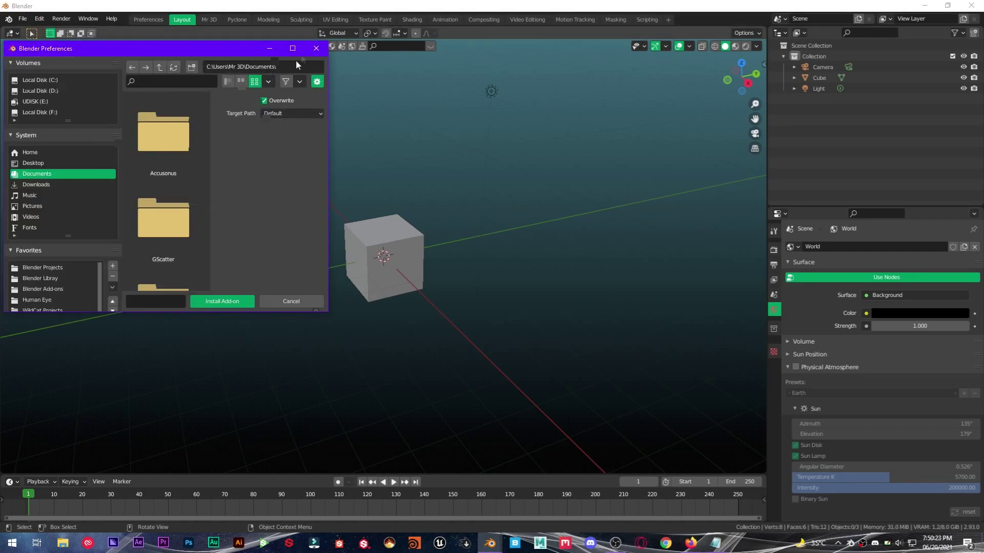
pyautogui.click(286, 302)
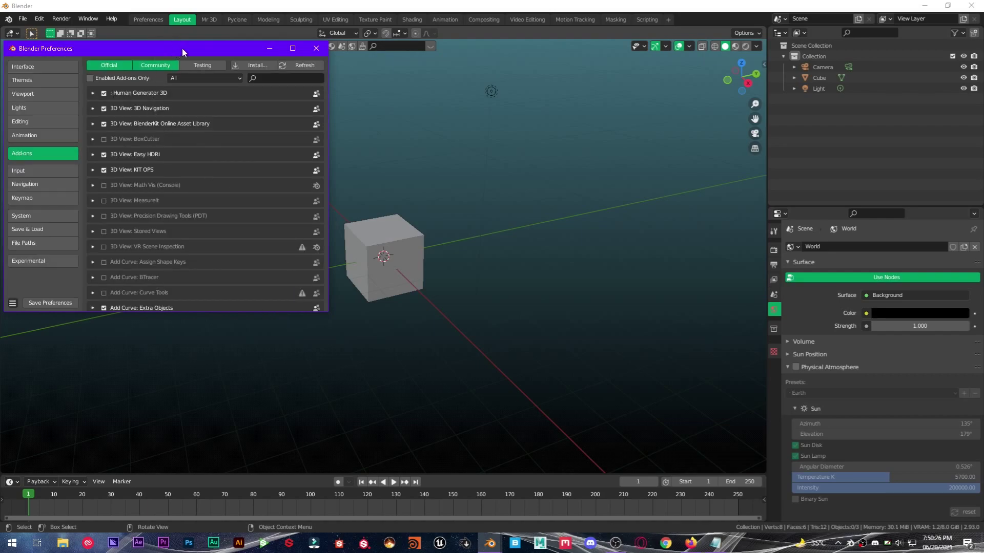
# Search the installed add-ons for "phy" to check Physical Starlight and Atmosphere, and close the preferences
pyautogui.moveTo(182, 48); pyautogui.dragTo(274, 53)
pyautogui.click(372, 81)
pyautogui.write('aut')
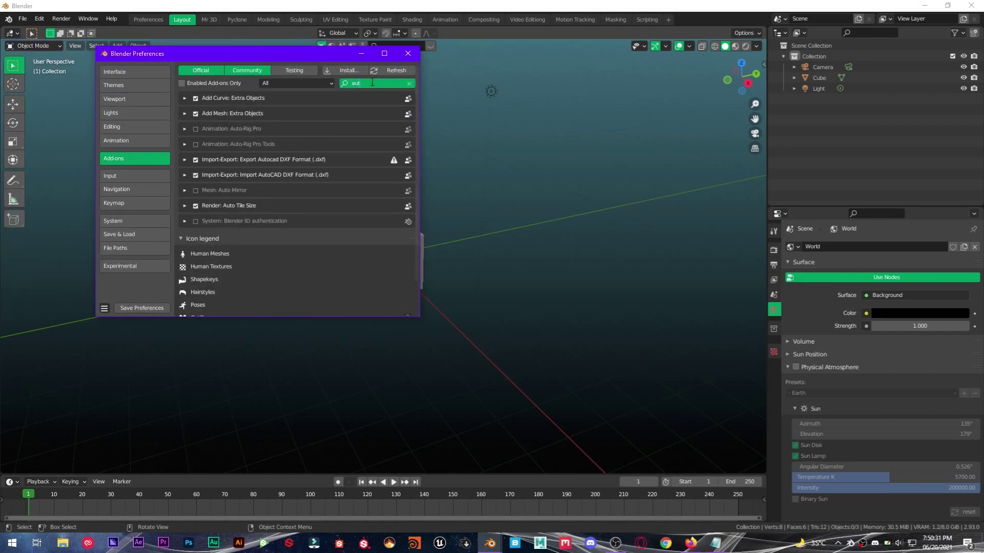
pyautogui.press('BackSpace')
pyautogui.press('BackSpace')
pyautogui.press('BackSpace')
pyautogui.write('phy')
pyautogui.press('Return')
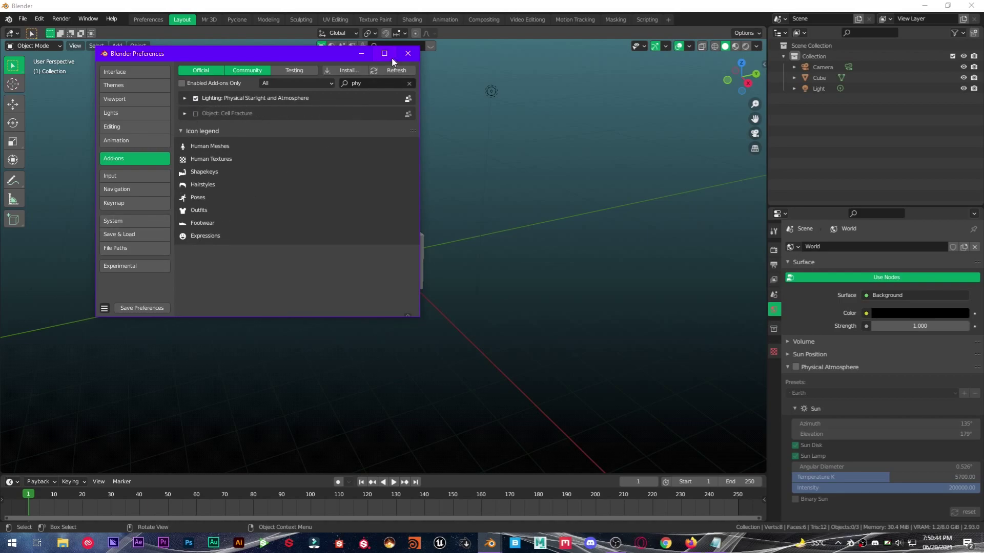
pyautogui.click(408, 53)
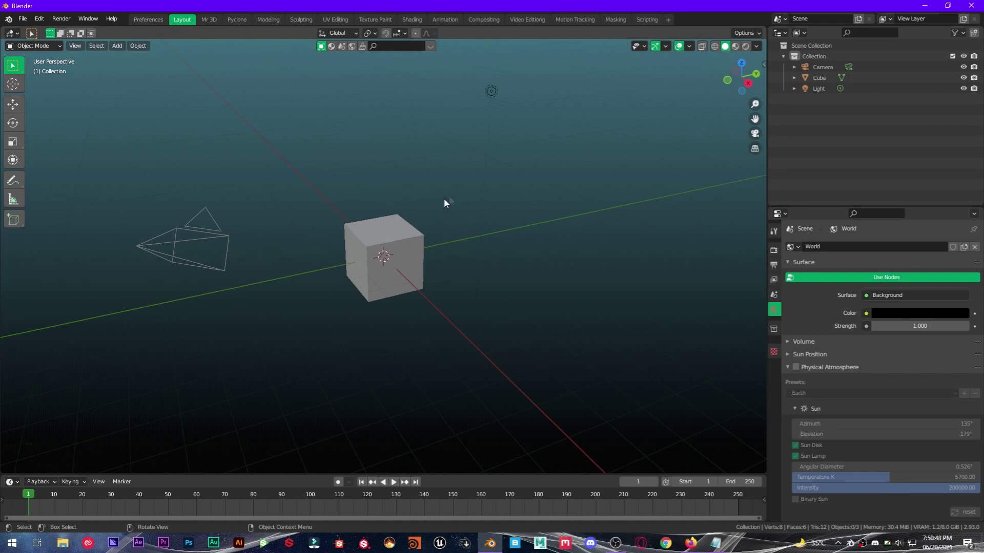
# Show the Atmosphere add-on settings in the 3D viewport's sidebar, widen the sidebar, and enable Physical Atmosphere
pyautogui.press('n')
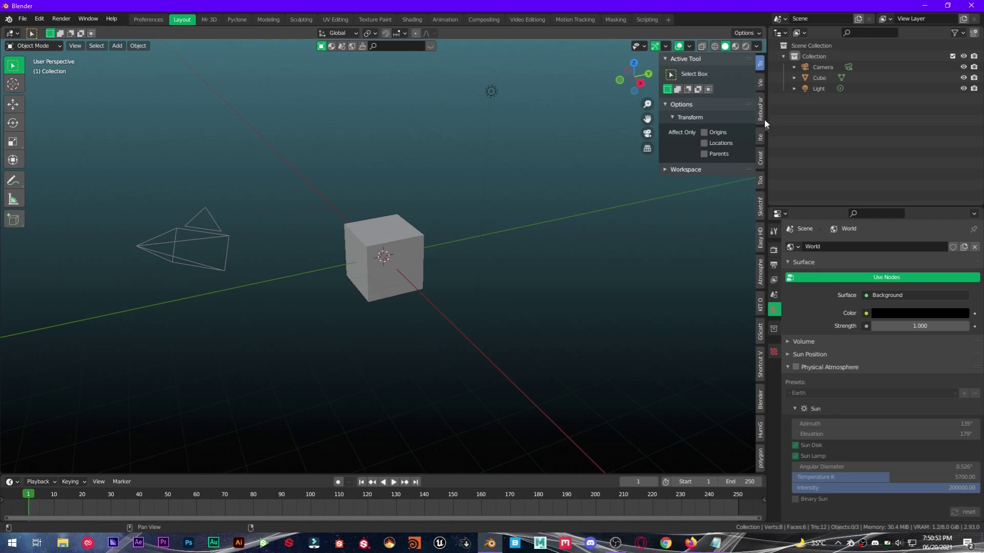
pyautogui.click(760, 278)
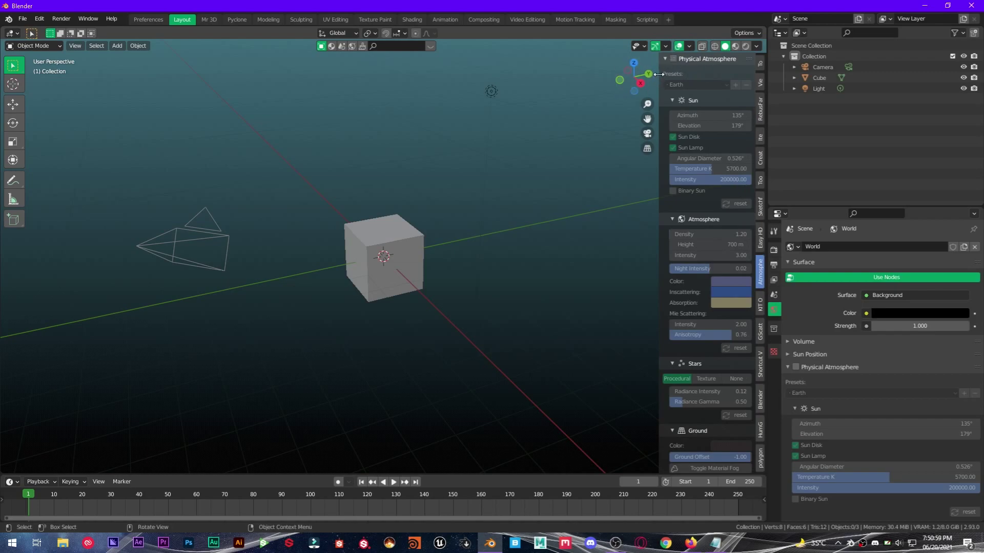
pyautogui.moveTo(656, 73); pyautogui.dragTo(609, 73)
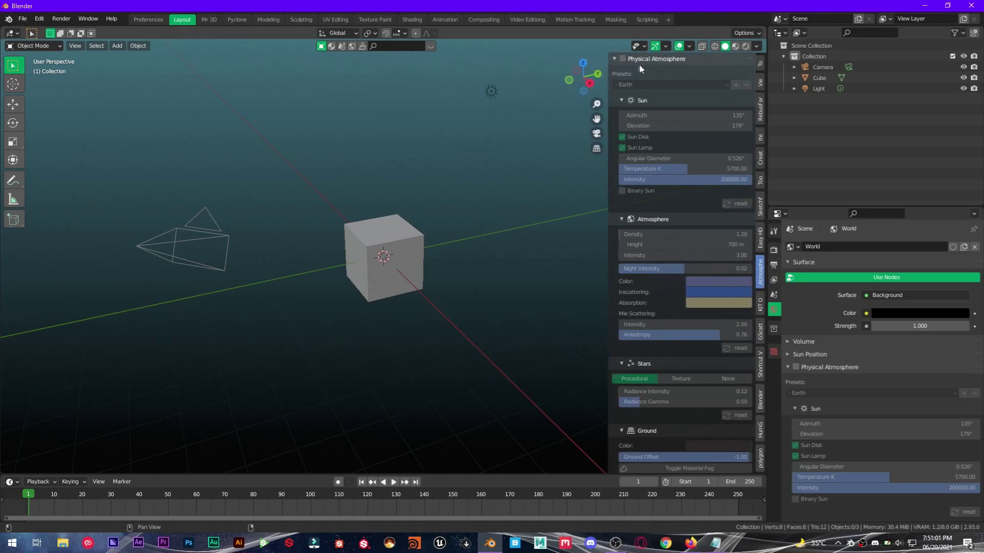
pyautogui.moveTo(378, 192); pyautogui.dragTo(414, 183, button='middle')
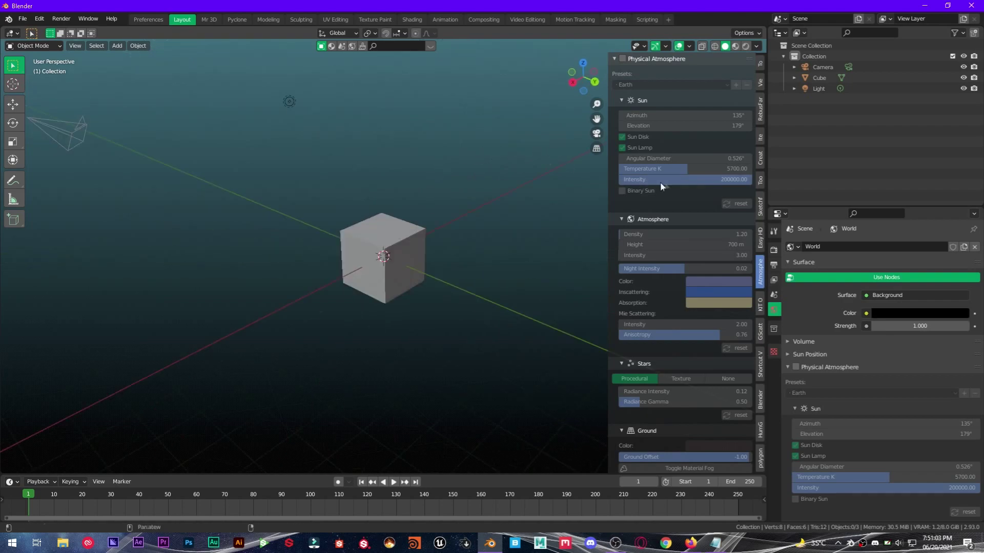
pyautogui.click(622, 59)
# Switch the 3D viewport to rendered shading and inspect the sky and sun around the cube
pyautogui.moveTo(404, 155); pyautogui.dragTo(307, 134, button='middle')
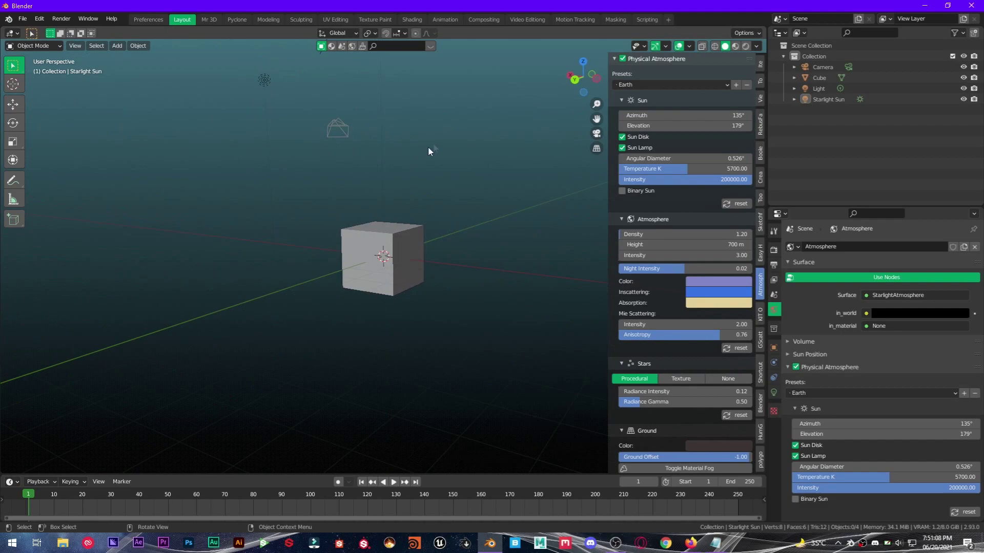
pyautogui.click(746, 46)
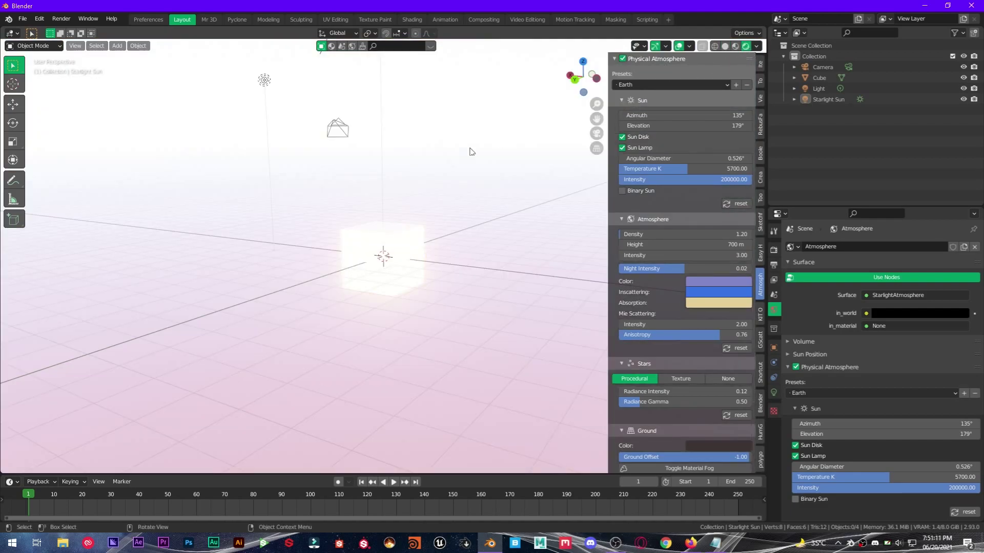
pyautogui.moveTo(468, 152)
pyautogui.mouseDown(button='middle')
pyautogui.moveTo(450, 161)
pyautogui.moveTo(430, 146)
pyautogui.mouseUp(button='middle')
pyautogui.scroll(-8, 428, 169)
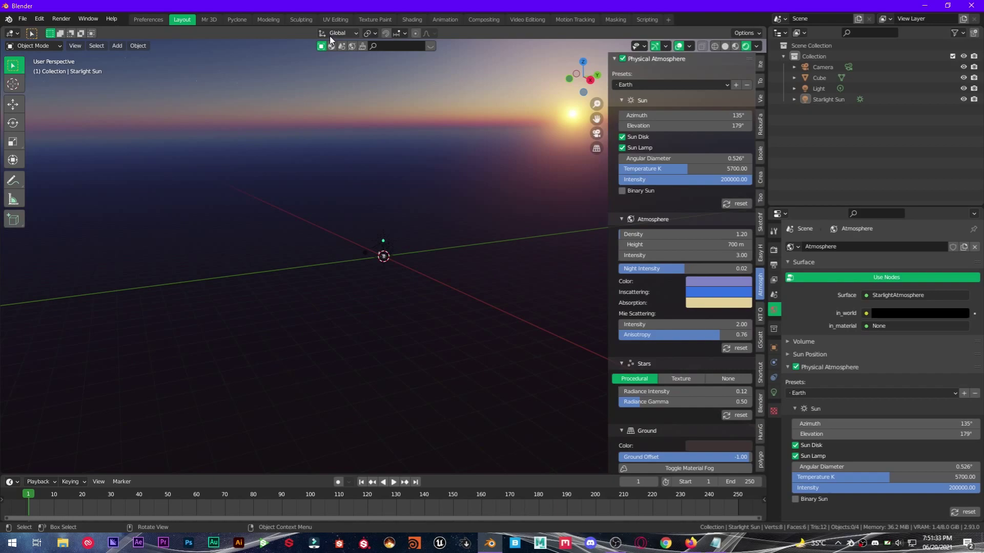
pyautogui.moveTo(347, 148); pyautogui.dragTo(478, 115, button='middle')
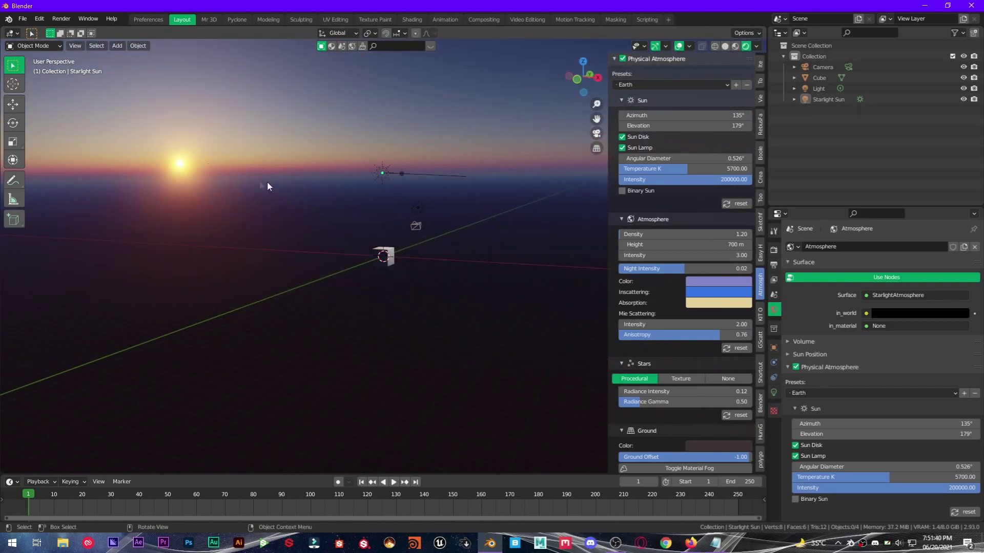
pyautogui.moveTo(225, 148); pyautogui.dragTo(297, 165, button='middle')
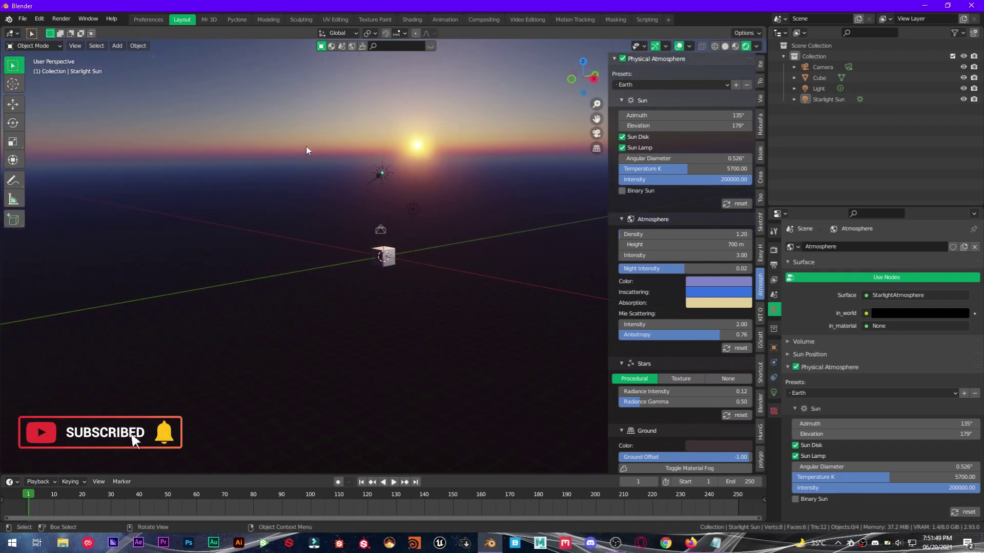
# Collapse and re-expand the Physical Atmosphere sections to review Sun, Atmosphere, Stars, Ground and Artistic Controls, and look at the presets
pyautogui.click(613, 59)
pyautogui.click(613, 59)
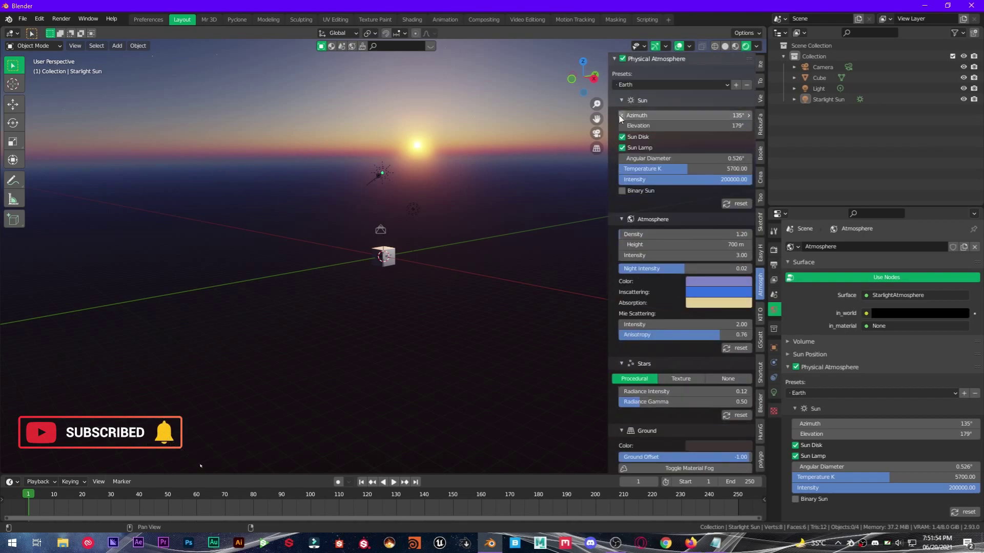
pyautogui.keyDown('ctrl'); pyautogui.click(642, 100); pyautogui.keyUp('ctrl')
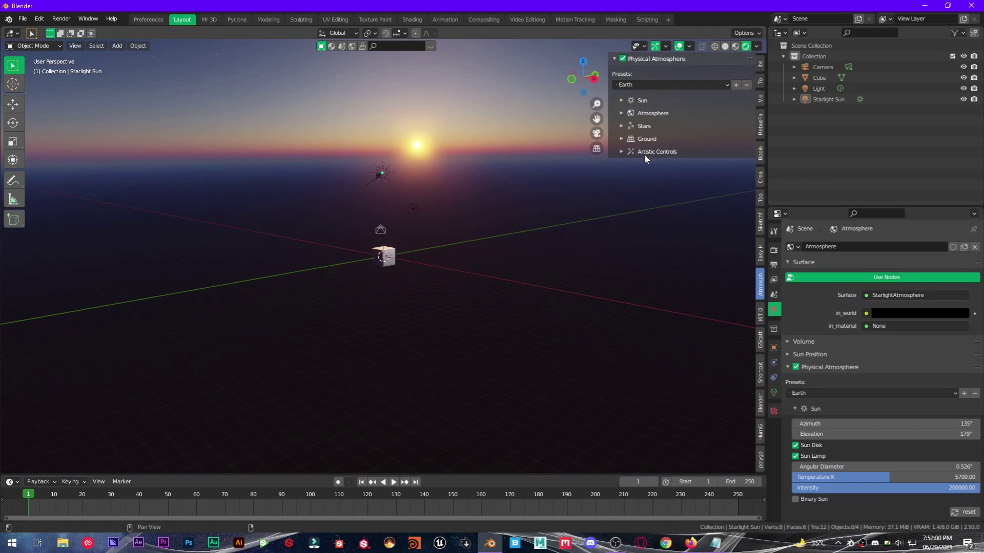
pyautogui.click(620, 100)
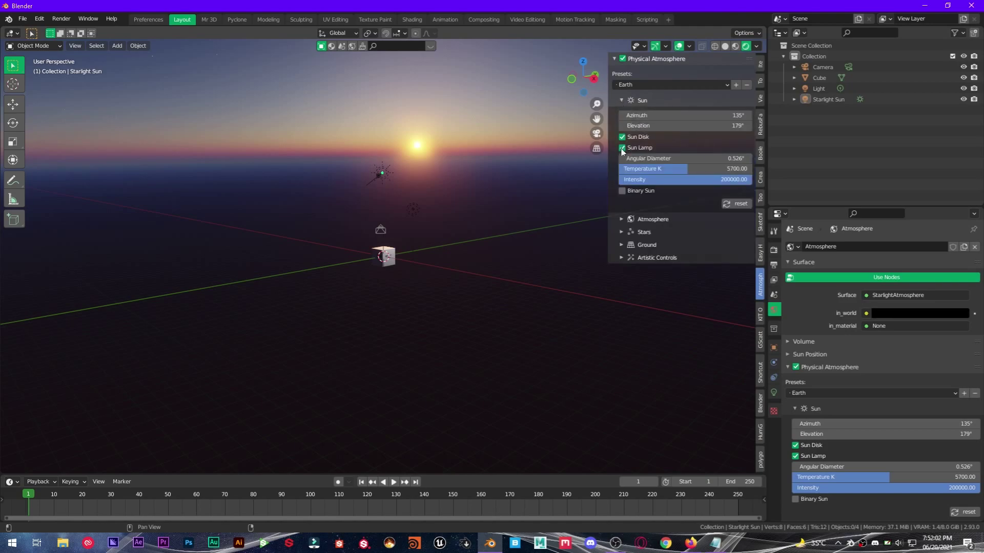
pyautogui.click(620, 103)
pyautogui.click(621, 152)
pyautogui.moveTo(621, 152); pyautogui.dragTo(620, 97)
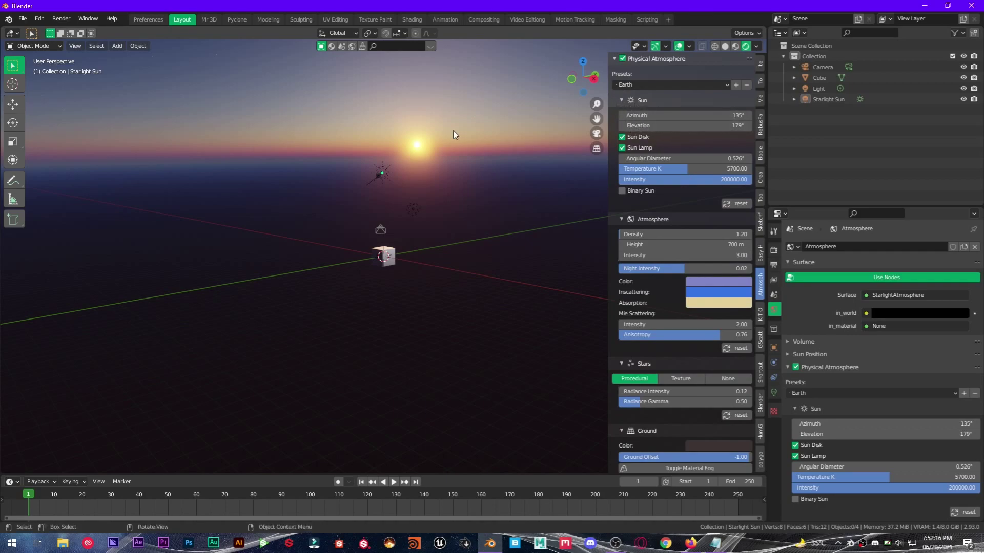
pyautogui.moveTo(623, 101)
pyautogui.mouseDown()
pyautogui.moveTo(620, 150)
pyautogui.moveTo(621, 99)
pyautogui.mouseUp()
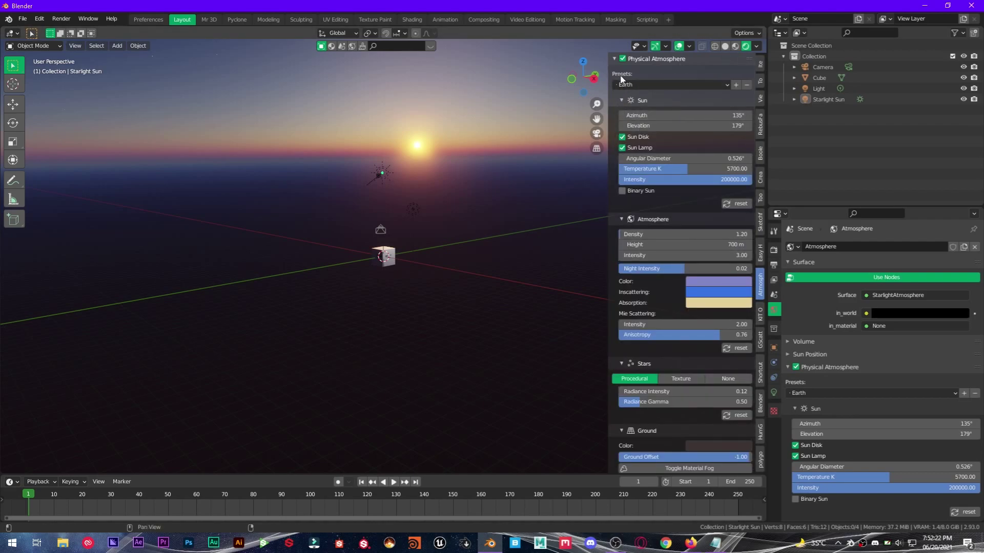
pyautogui.click(634, 84)
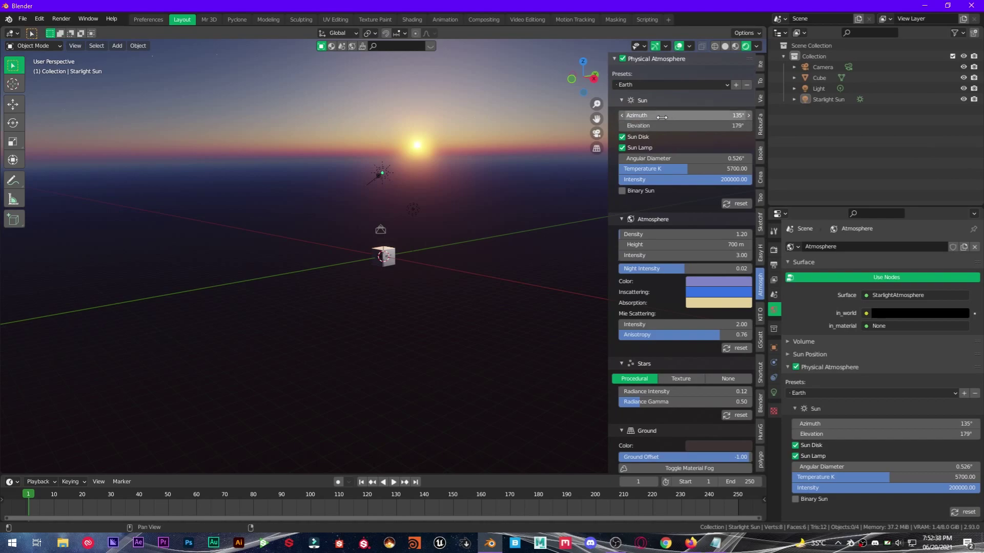
# Set the sun's azimuth to 136°, and open the Add Preset dialog and dismiss it without saving a preset
pyautogui.moveTo(689, 116); pyautogui.dragTo(704, 114)
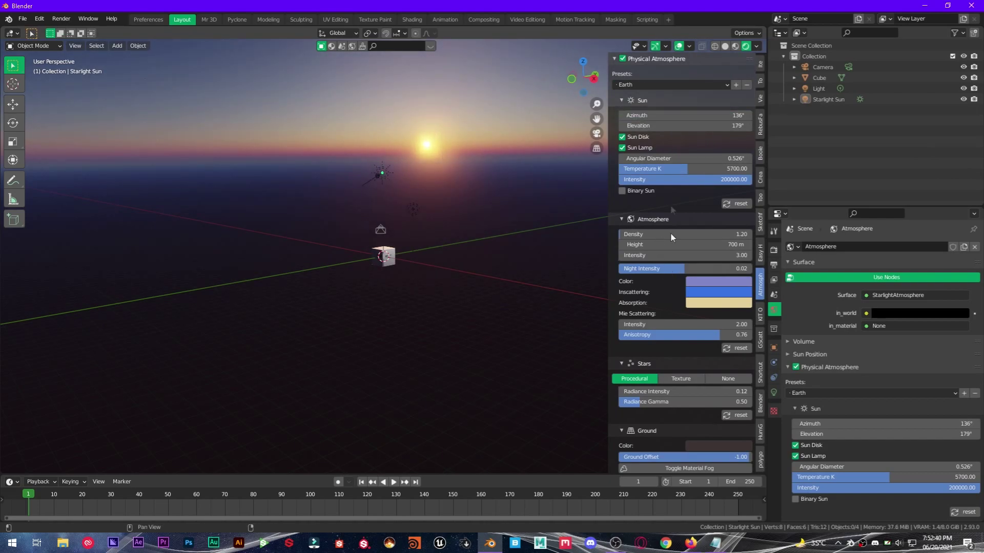
pyautogui.click(736, 84)
pyautogui.click(735, 101)
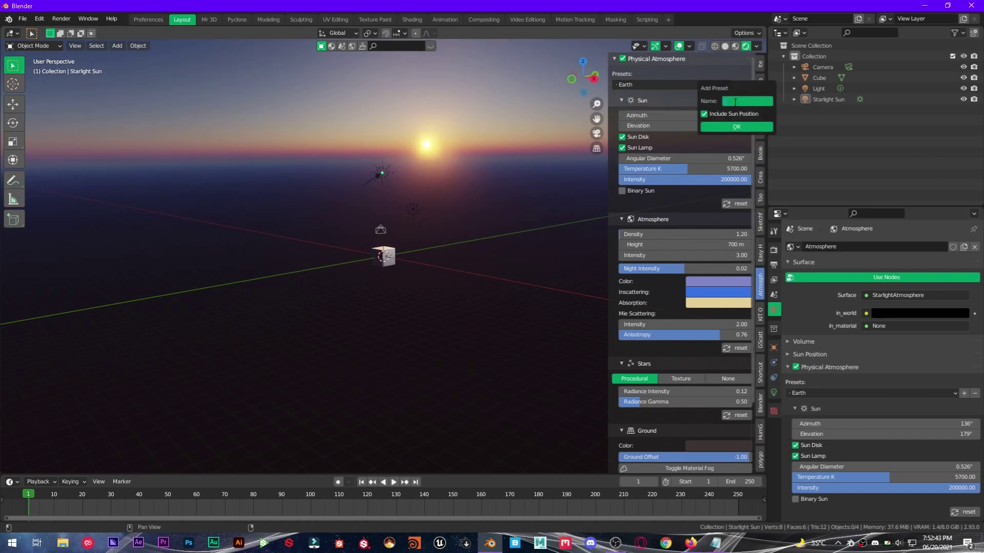
pyautogui.click(684, 91)
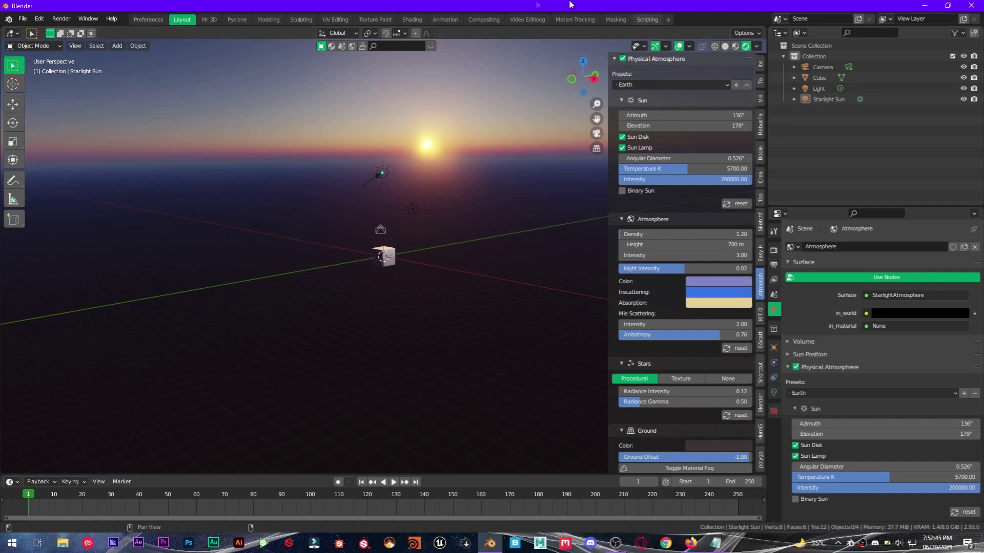
# Set the sun's azimuth to 140° and its elevation to 177°
pyautogui.moveTo(378, 221); pyautogui.dragTo(401, 215, button='middle')
pyautogui.scroll(4, 401, 216)
pyautogui.moveTo(484, 168)
pyautogui.mouseDown(button='middle')
pyautogui.moveTo(496, 183)
pyautogui.moveTo(468, 168)
pyautogui.mouseUp(button='middle')
pyautogui.scroll(-1, 496, 182)
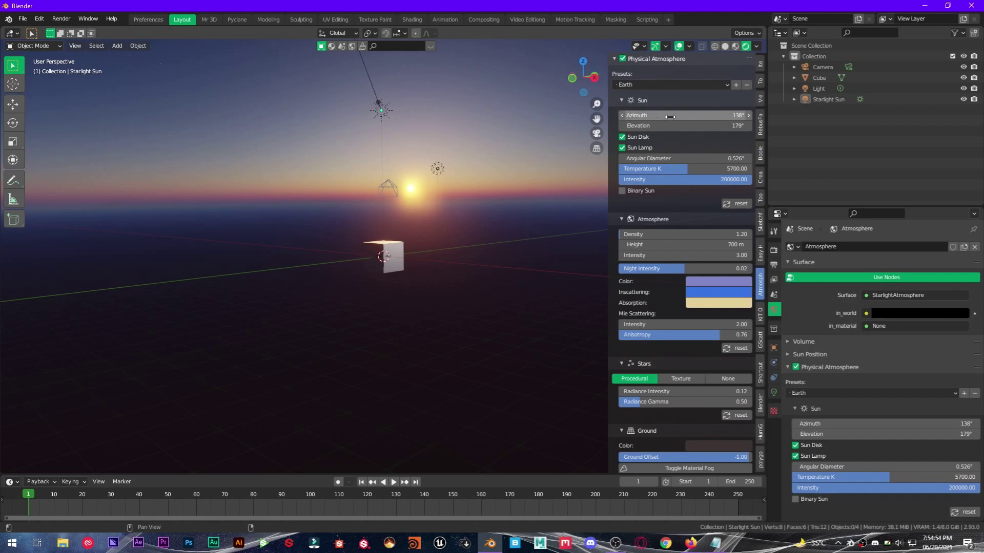
pyautogui.moveTo(650, 115); pyautogui.dragTo(594, 113)
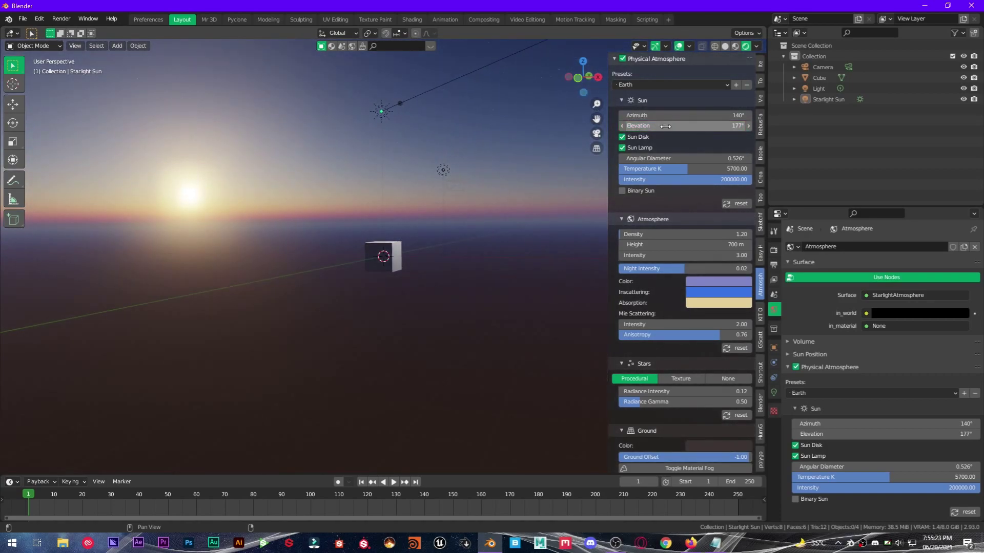
# Turn the Sun Disk off and back on, and do the same with the Sun Lamp to compare the lighting
pyautogui.click(623, 139)
pyautogui.click(625, 138)
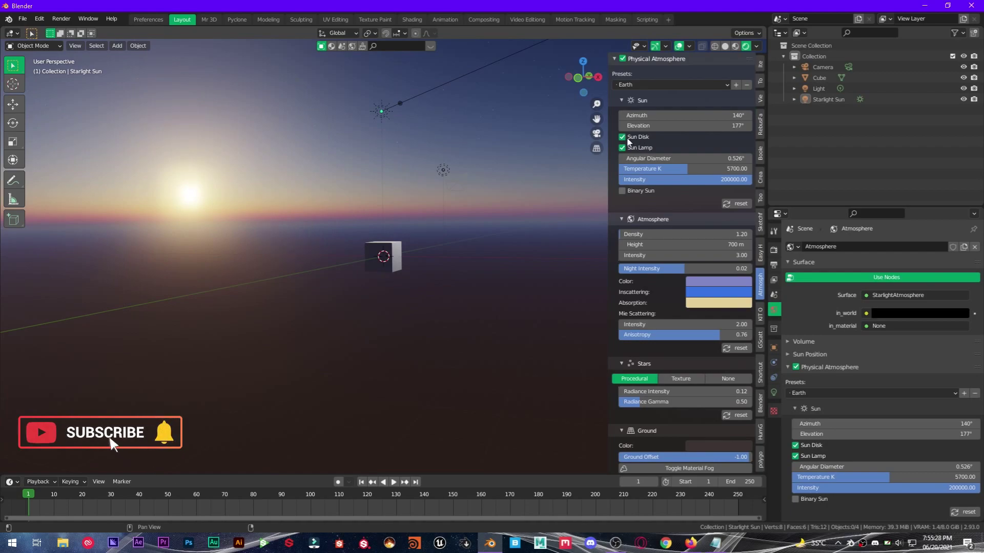
pyautogui.click(628, 139)
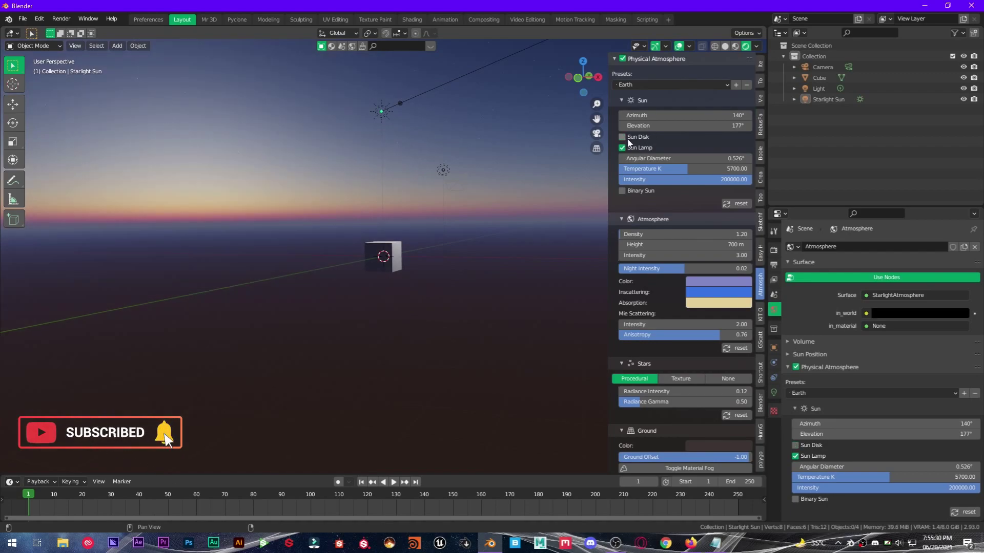
pyautogui.click(628, 141)
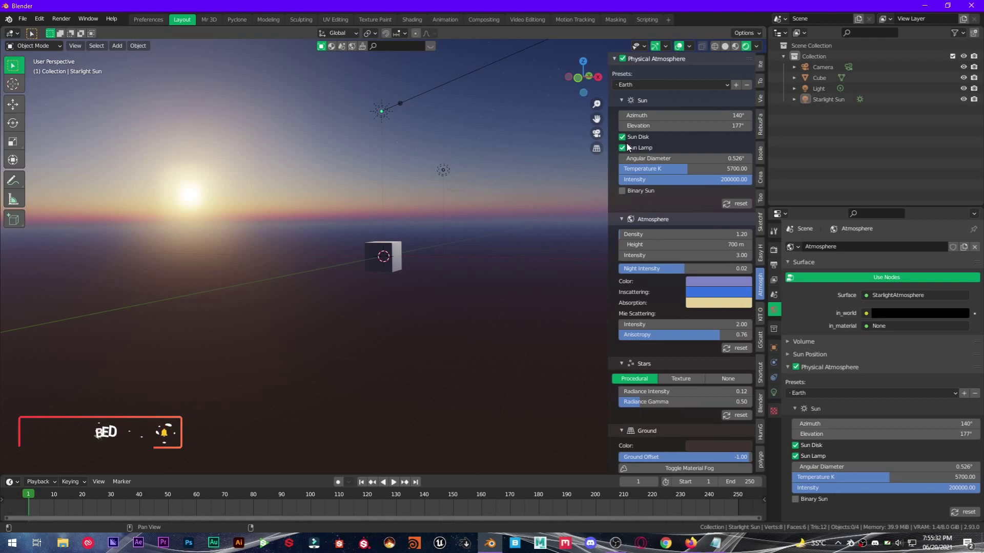
pyautogui.click(622, 148)
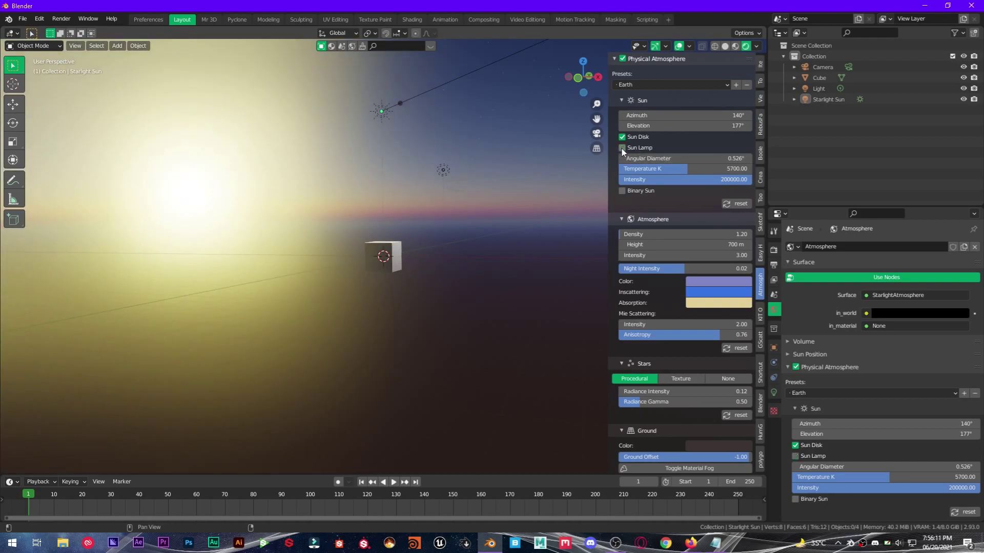
pyautogui.click(622, 148)
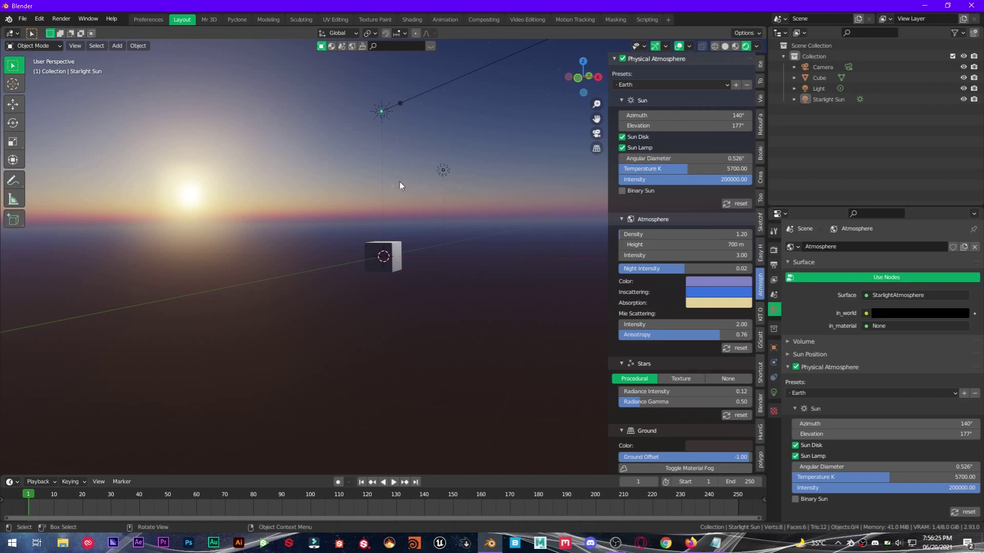
# Set the sun's elevation to 179° and its angular diameter to 7.49°
pyautogui.moveTo(709, 126); pyautogui.dragTo(721, 127)
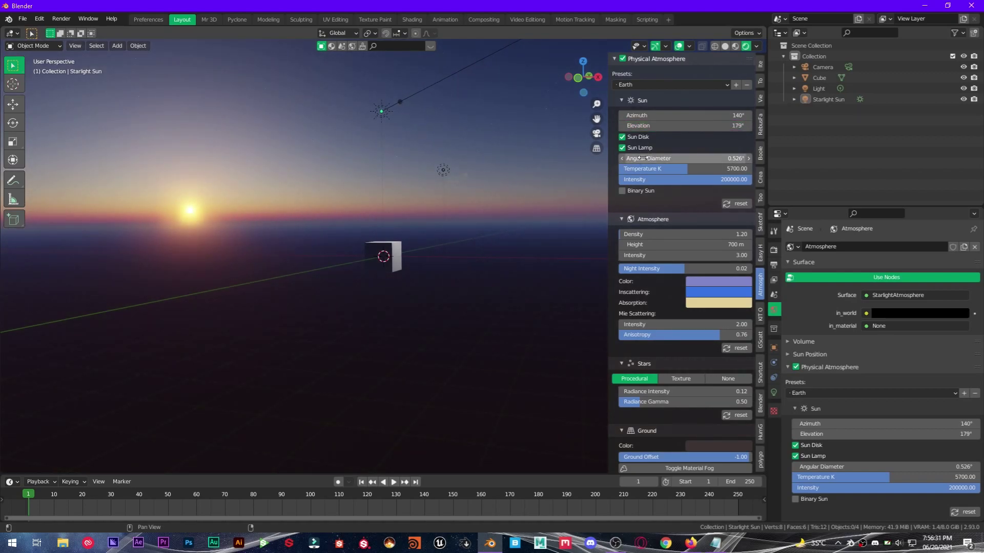
pyautogui.moveTo(642, 159); pyautogui.dragTo(918, 184)
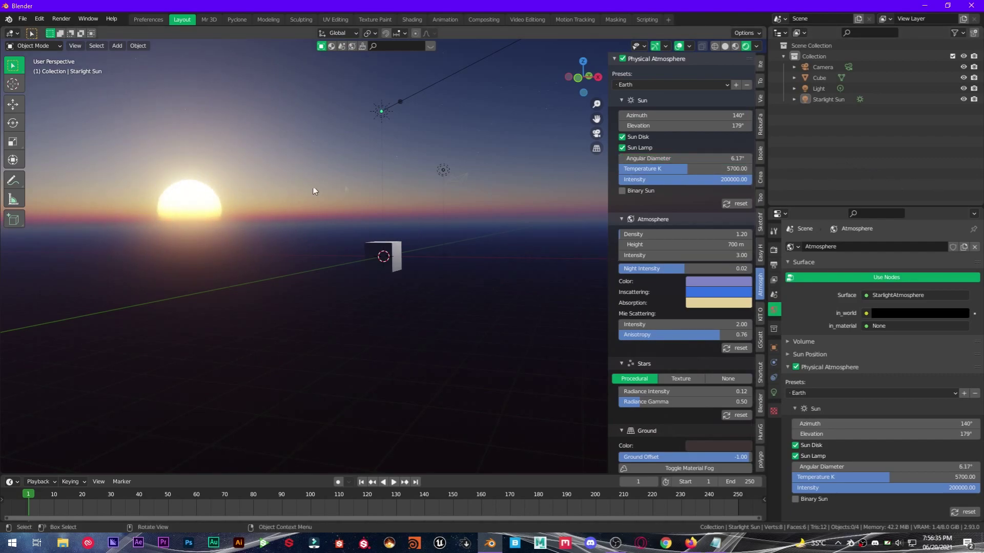
pyautogui.moveTo(650, 157); pyautogui.dragTo(740, 154)
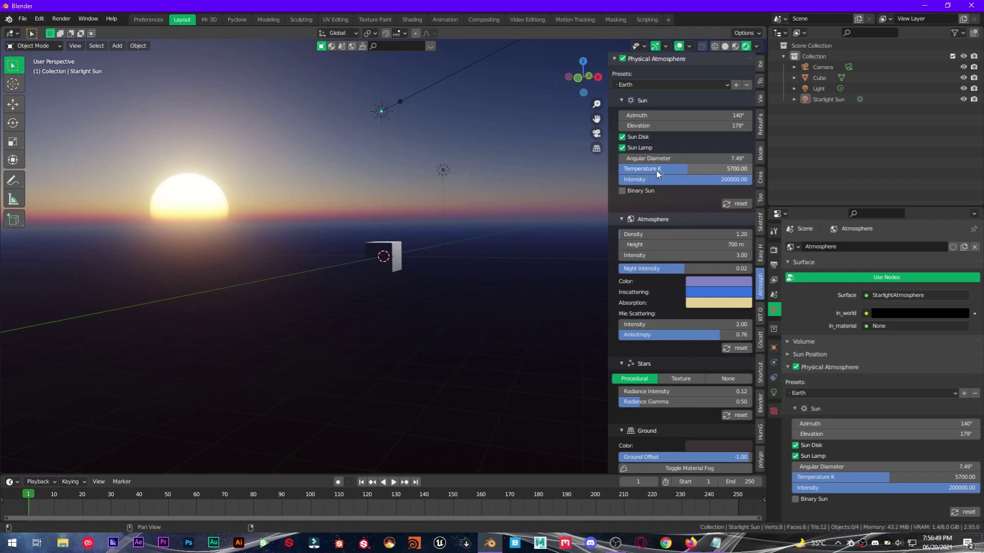
# Set the sun's temperature to 20000 K and its intensity to 300000
pyautogui.moveTo(656, 170); pyautogui.dragTo(737, 171)
pyautogui.click(675, 169)
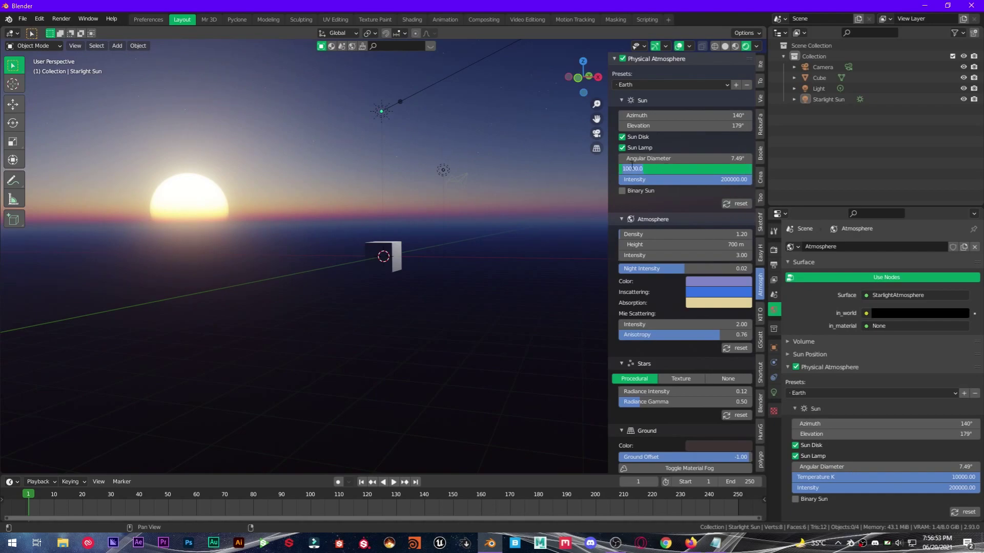
pyautogui.write('20000')
pyautogui.press('Return')
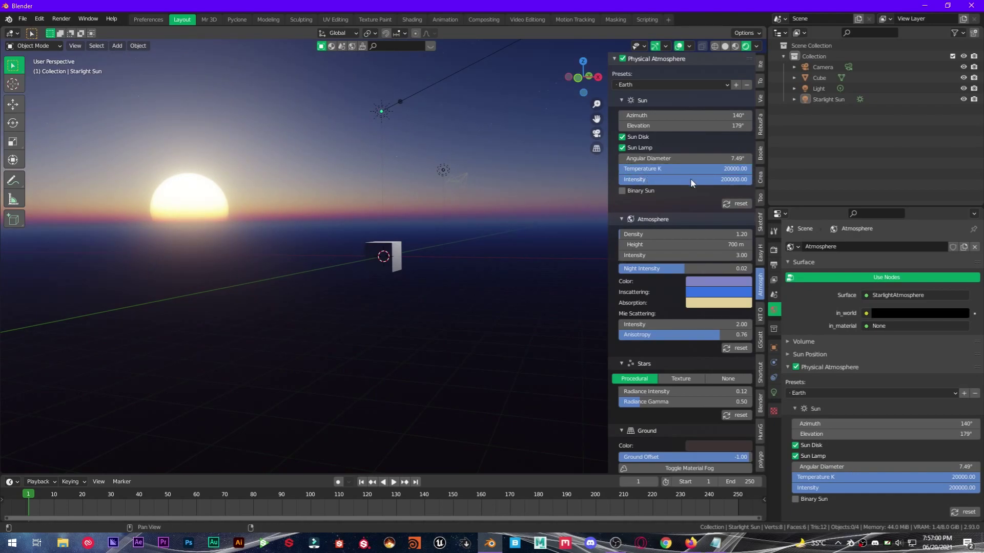
pyautogui.moveTo(683, 180); pyautogui.dragTo(570, 174)
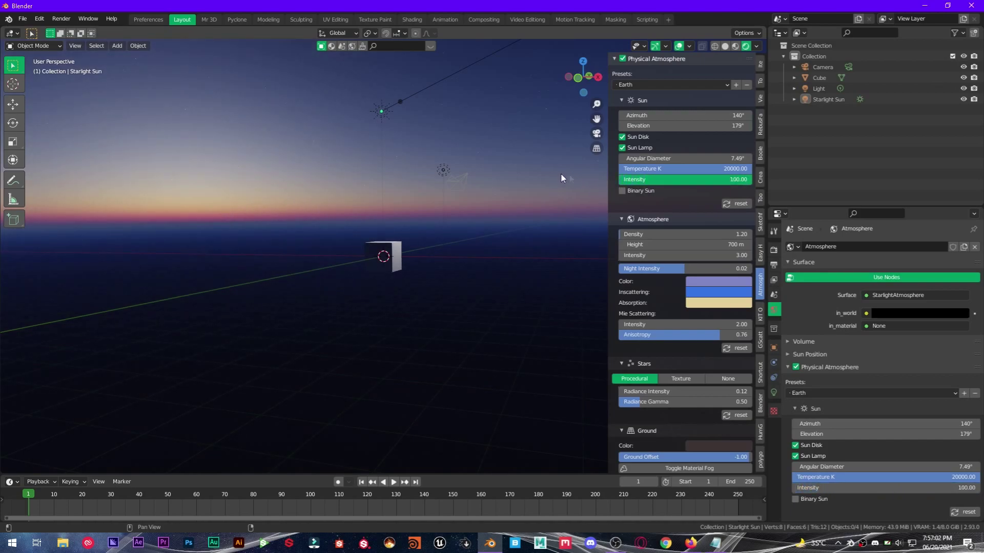
pyautogui.click(627, 179)
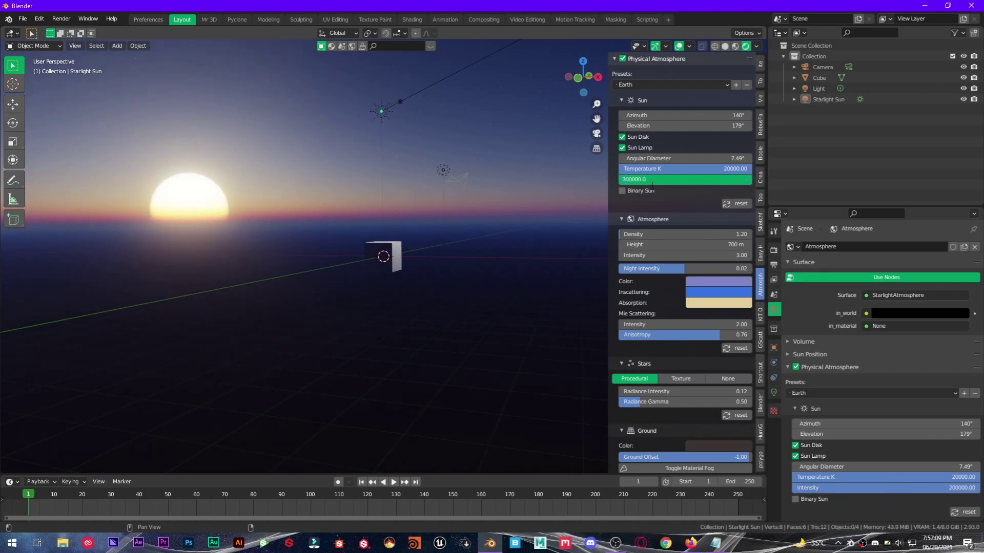
pyautogui.press('Return')
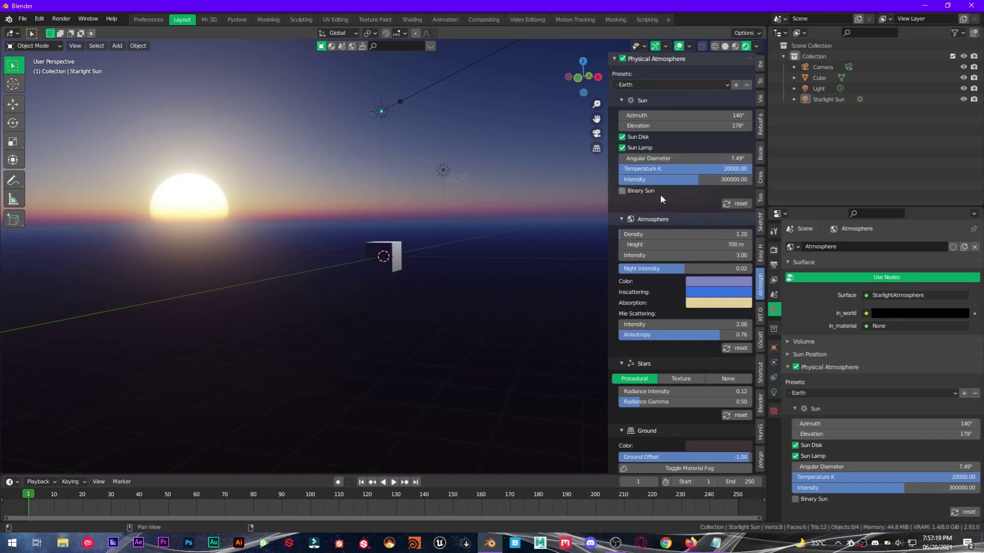
# Try a binary sun with distance 0.000, phase 114°, angular diameter 0.32°, temperature 10000 K and intensity 100, and turn it off again
pyautogui.click(622, 191)
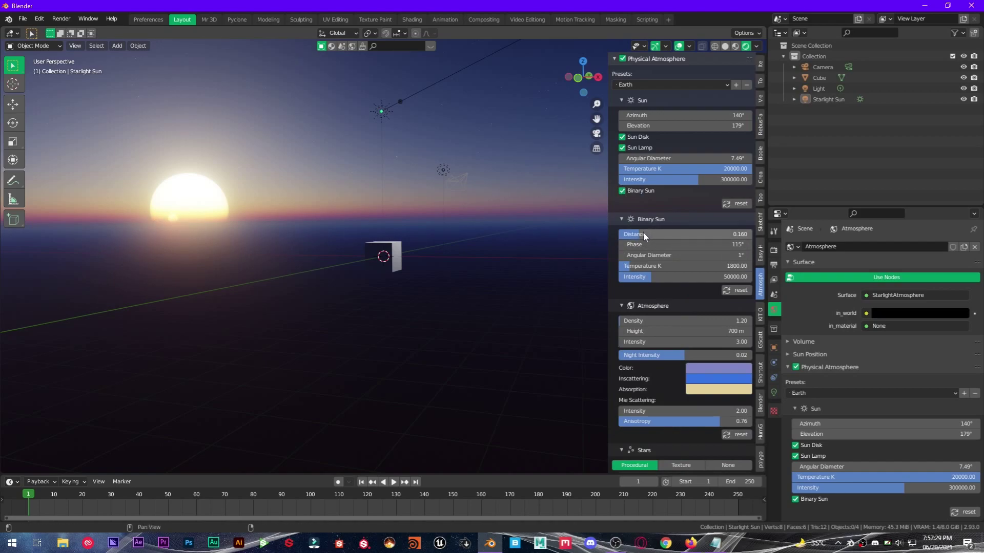
pyautogui.moveTo(643, 233); pyautogui.dragTo(594, 239)
pyautogui.click(656, 244)
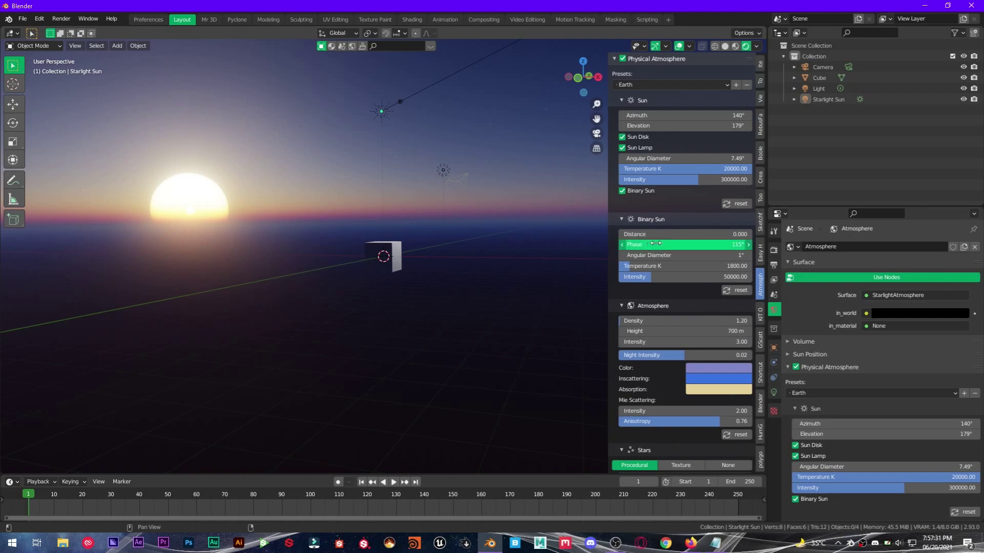
pyautogui.moveTo(734, 245); pyautogui.dragTo(641, 248)
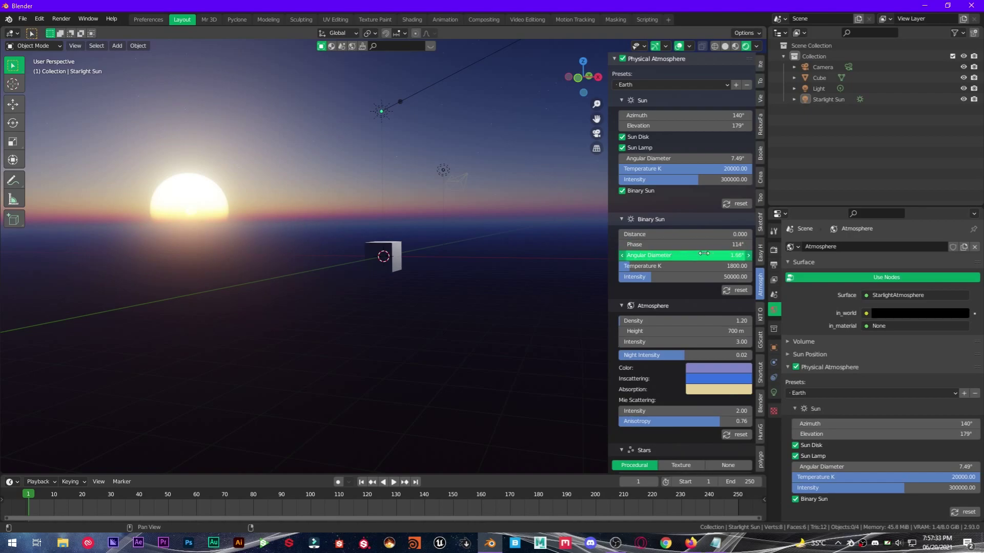
pyautogui.moveTo(626, 257); pyautogui.dragTo(798, 267)
pyautogui.moveTo(688, 277); pyautogui.dragTo(717, 277)
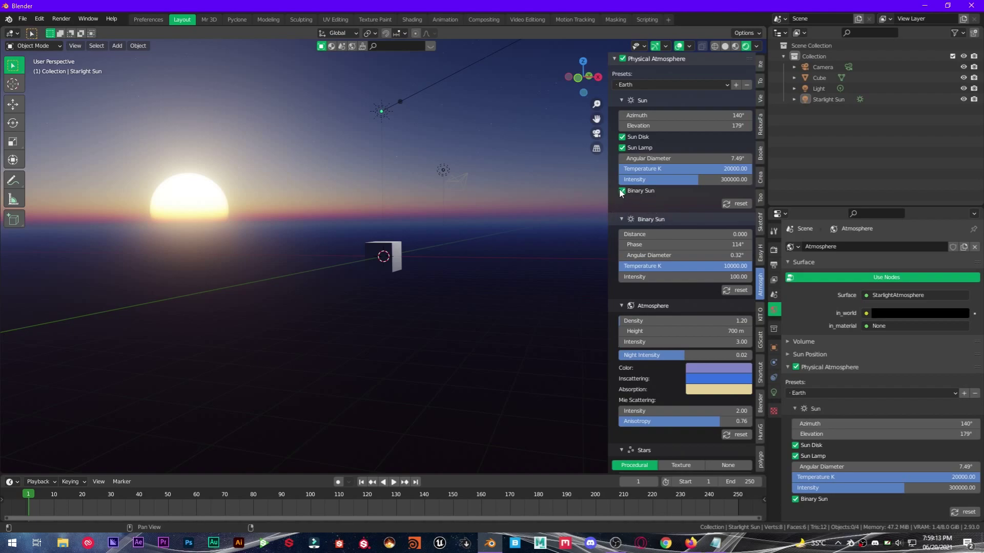
pyautogui.click(622, 191)
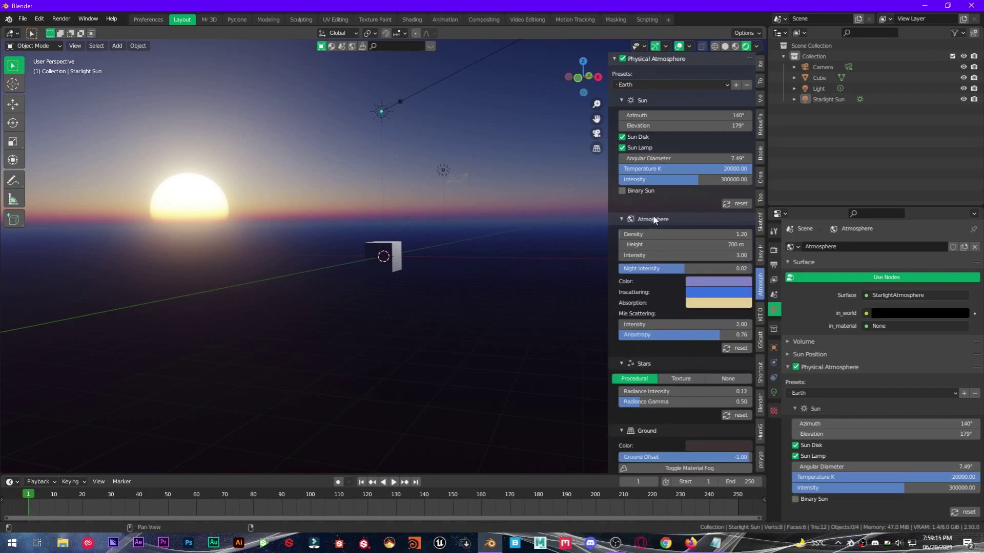
# Collapse the Sun section and try out the atmosphere's density, height, intensity and night intensity, undoing the changes
pyautogui.click(618, 101)
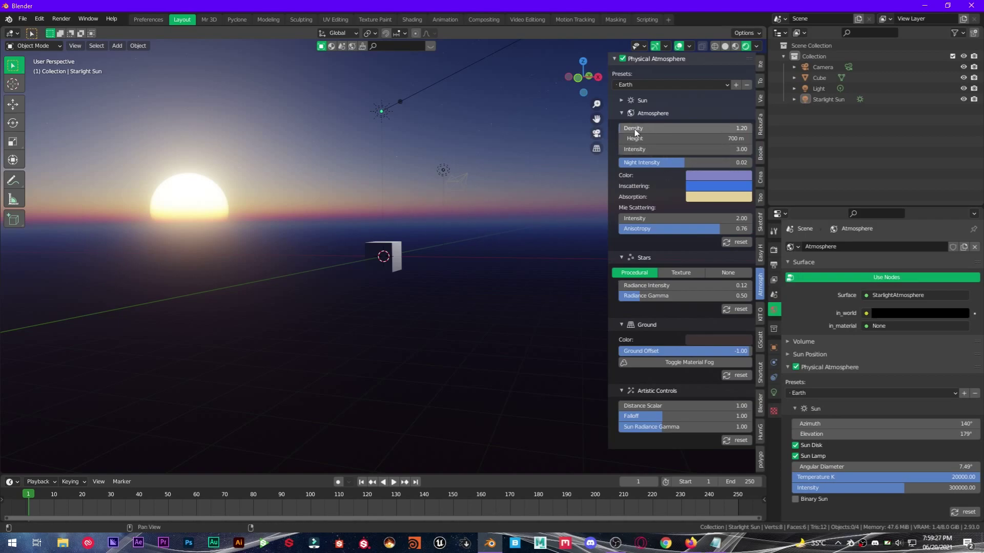
pyautogui.moveTo(637, 130)
pyautogui.mouseDown()
pyautogui.moveTo(682, 134)
pyautogui.moveTo(641, 131)
pyautogui.mouseUp()
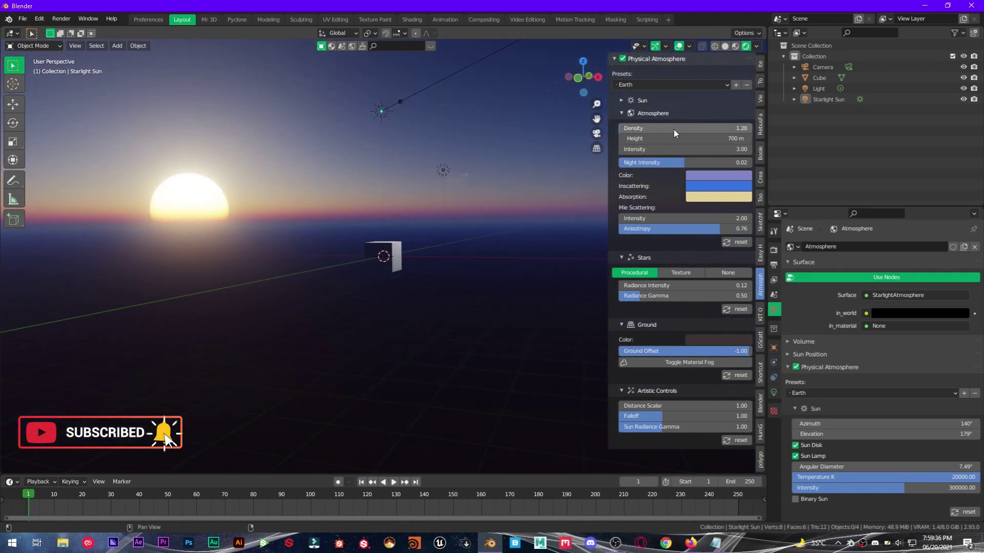
pyautogui.moveTo(638, 138); pyautogui.dragTo(613, 139)
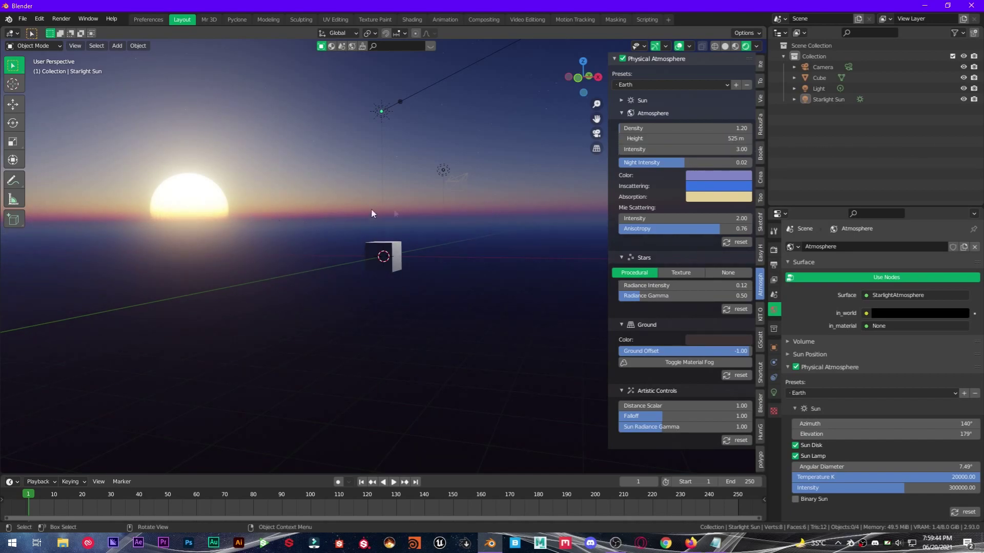
pyautogui.hotkey('ctrl', 'z')
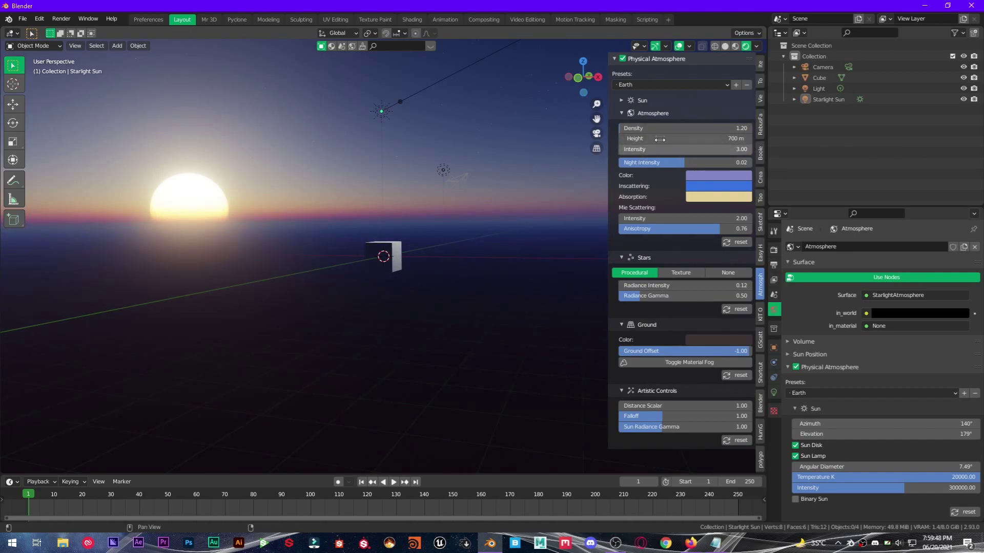
pyautogui.moveTo(661, 153)
pyautogui.mouseDown()
pyautogui.moveTo(675, 151)
pyautogui.moveTo(659, 151)
pyautogui.mouseUp()
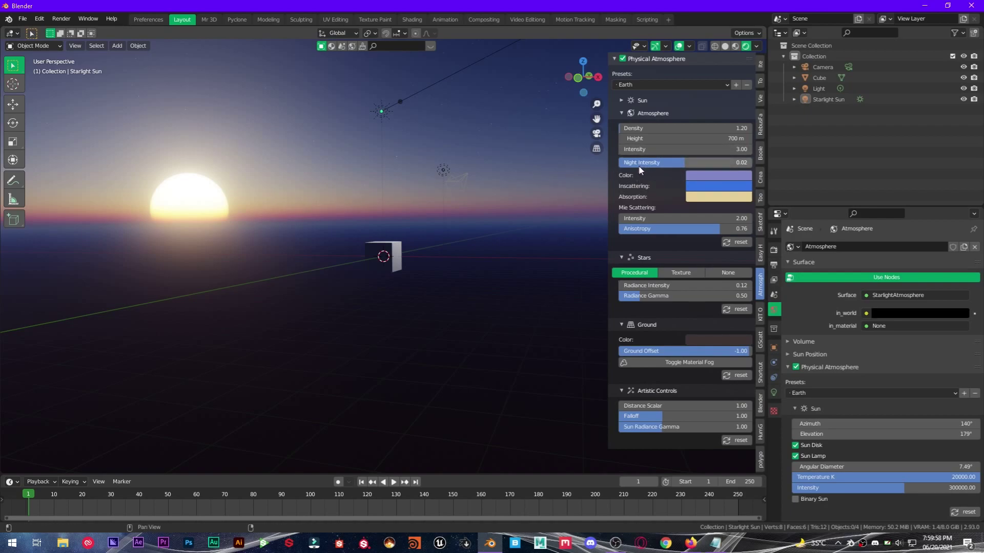
pyautogui.moveTo(640, 164); pyautogui.dragTo(677, 165)
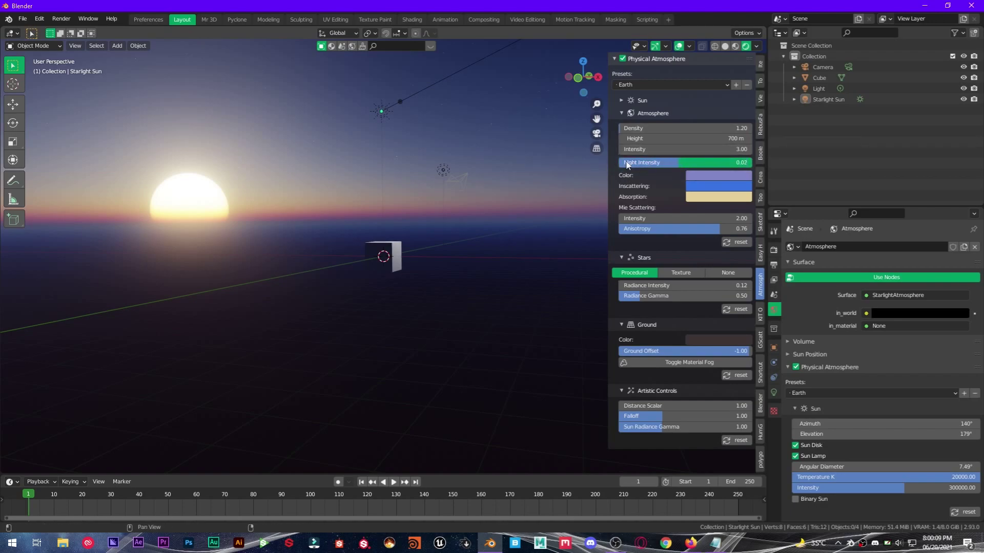
pyautogui.hotkey('ctrl', 'z')
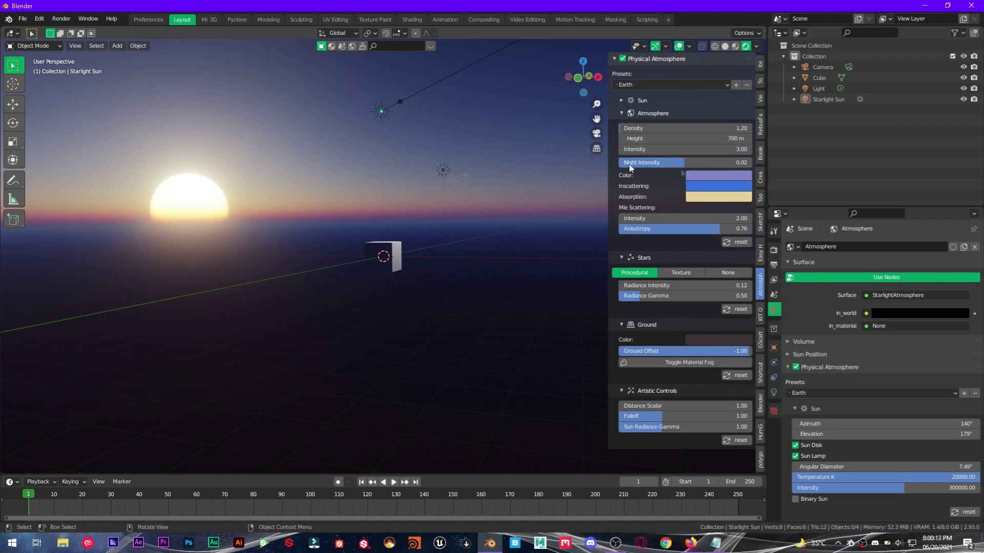
# Try a turquoise atmosphere color and a purple inscattering color with hue 0.730 and saturation 0.661
pyautogui.click(716, 175)
pyautogui.moveTo(734, 54); pyautogui.dragTo(727, 25)
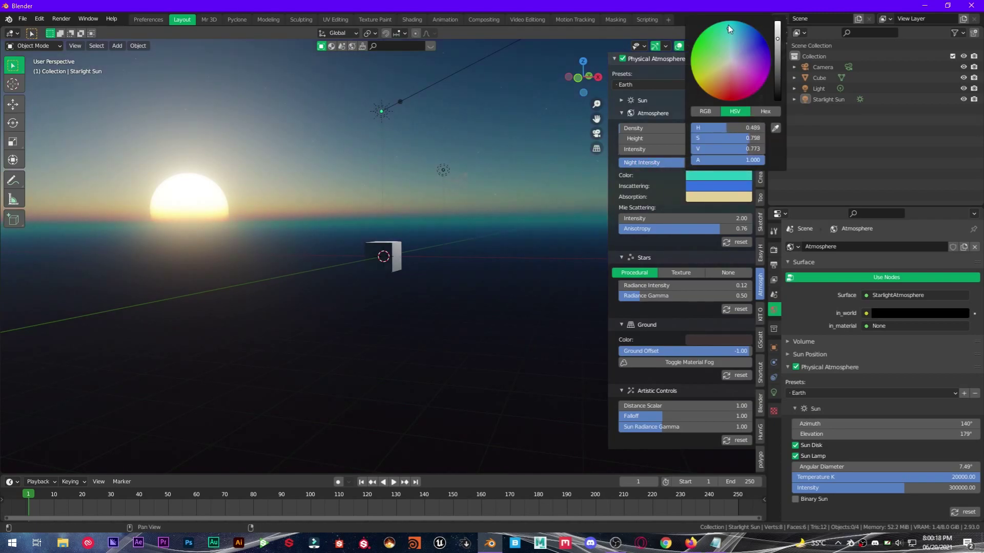
pyautogui.click(701, 187)
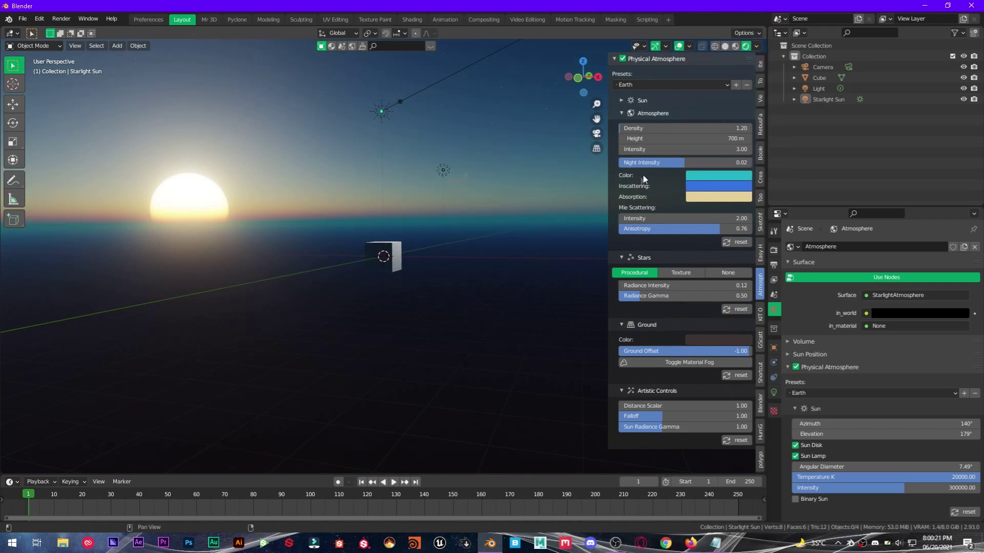
pyautogui.click(689, 189)
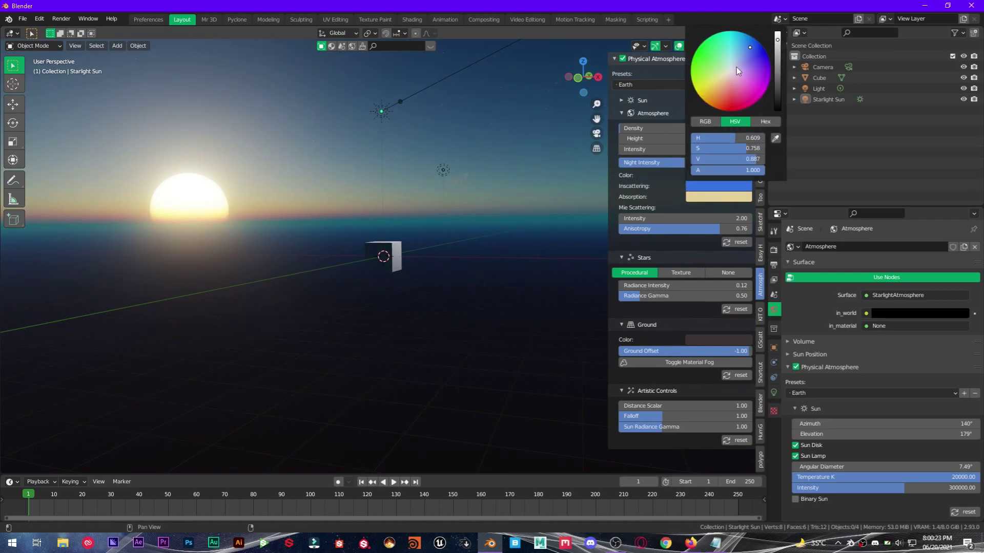
pyautogui.moveTo(753, 70)
pyautogui.mouseDown()
pyautogui.moveTo(767, 76)
pyautogui.moveTo(756, 69)
pyautogui.mouseUp()
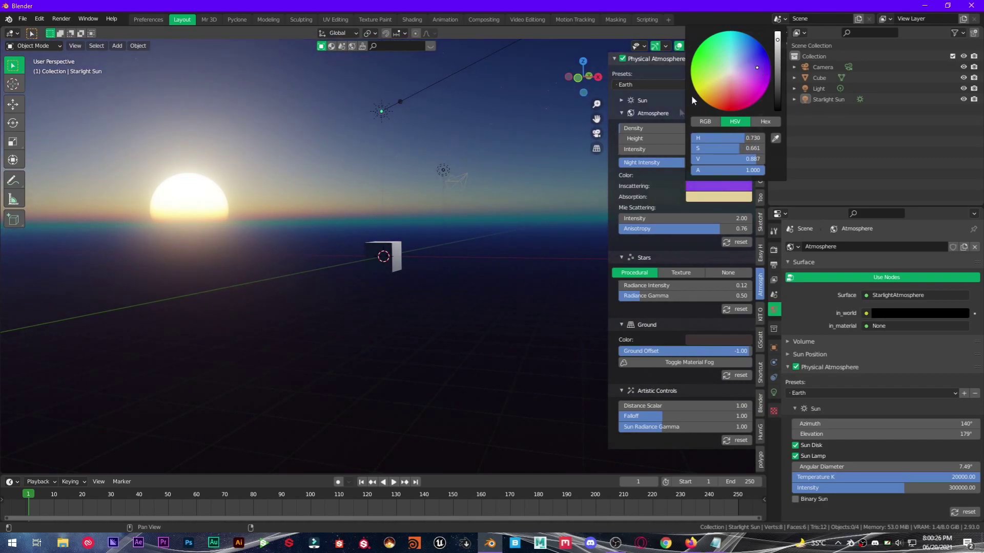
# Try a pale yellow and a peach absorption color for the atmosphere
pyautogui.click(705, 197)
pyautogui.moveTo(721, 91); pyautogui.dragTo(721, 87)
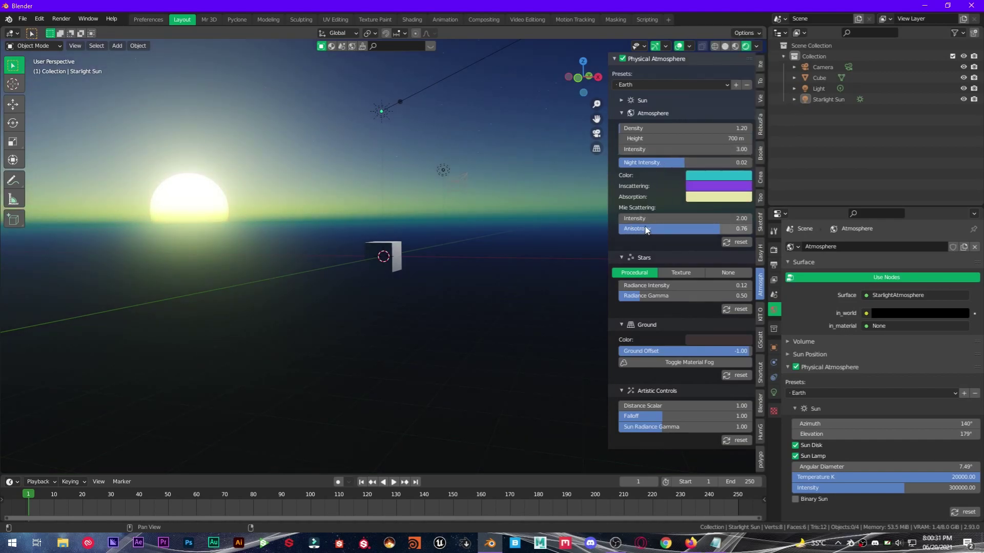
pyautogui.click(702, 203)
pyautogui.moveTo(721, 82); pyautogui.dragTo(720, 98)
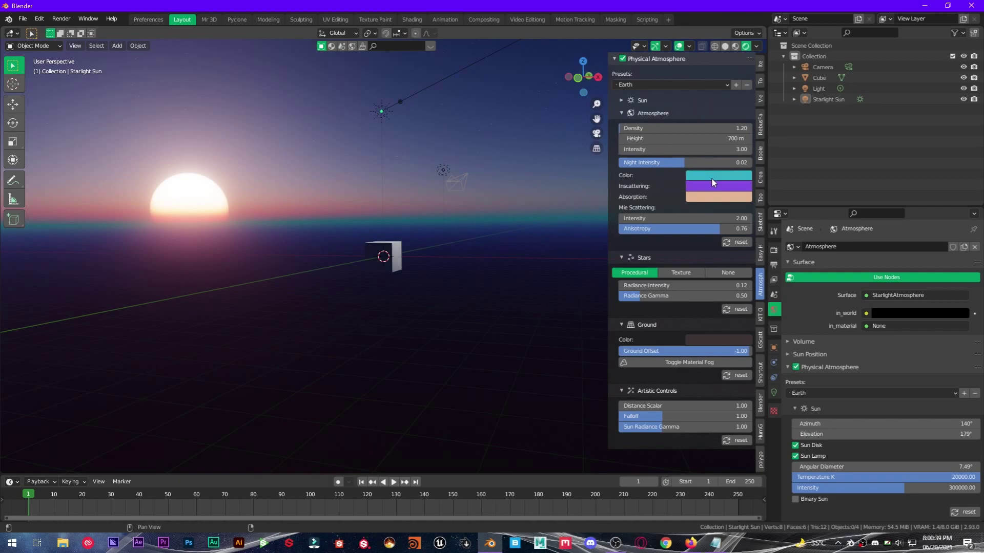
# Reset the atmosphere's Color, Inscattering and Absorption to their default colors
pyautogui.press('BackSpace')
pyautogui.press('BackSpace')
pyautogui.press('BackSpace')
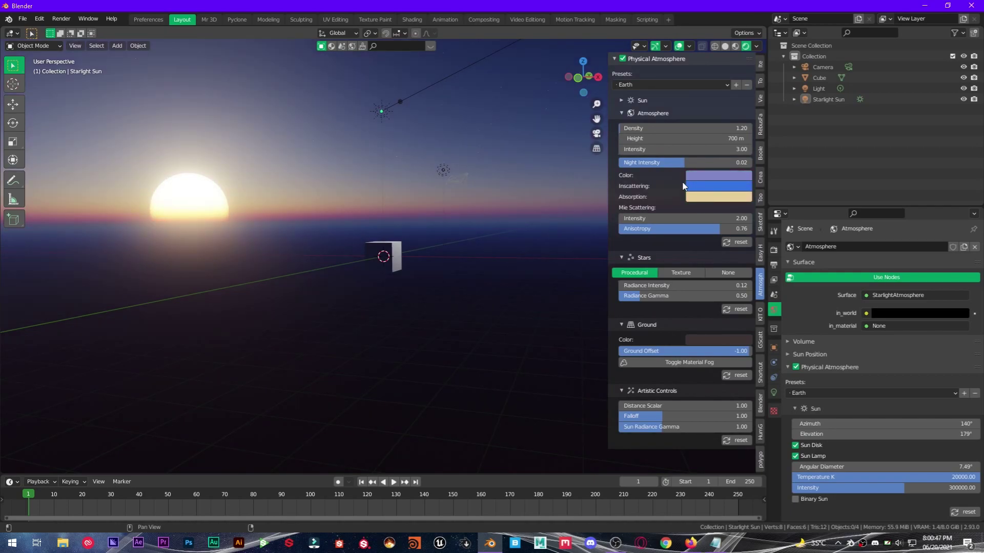
# Set the Mie Scattering intensity to 1.00 and its anisotropy to 0.94
pyautogui.moveTo(644, 220)
pyautogui.mouseDown()
pyautogui.moveTo(668, 220)
pyautogui.moveTo(648, 224)
pyautogui.mouseUp()
pyautogui.doubleClick(655, 219)
pyautogui.write('1')
pyautogui.press('Return')
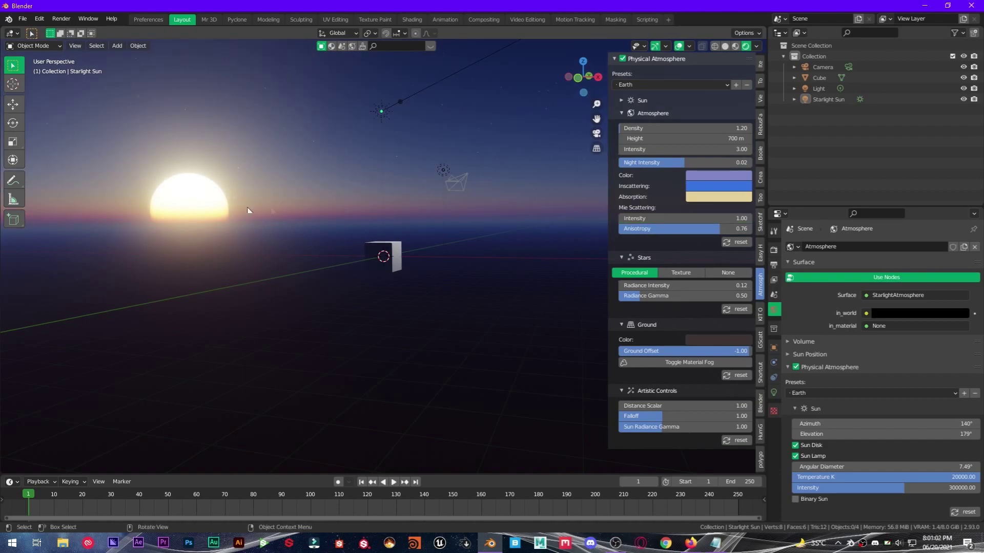
pyautogui.moveTo(652, 217); pyautogui.dragTo(650, 221)
pyautogui.press('BackSpace')
pyautogui.moveTo(656, 230); pyautogui.dragTo(682, 231)
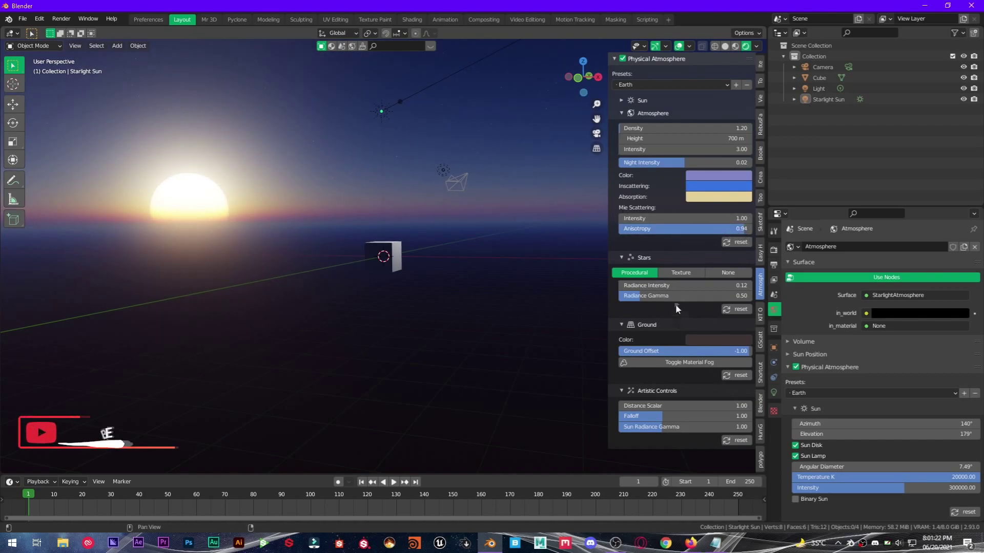
# Set the stars' radiance intensity to 0.00, and darken the sky with a sun azimuth of 138° and elevation of 188°
pyautogui.click(622, 113)
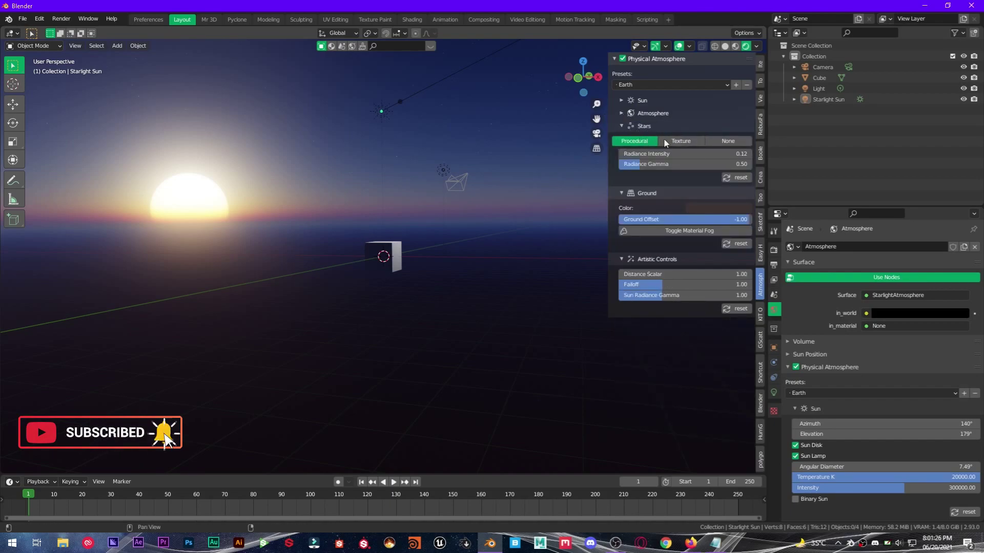
pyautogui.moveTo(650, 155); pyautogui.dragTo(671, 154)
pyautogui.click(622, 100)
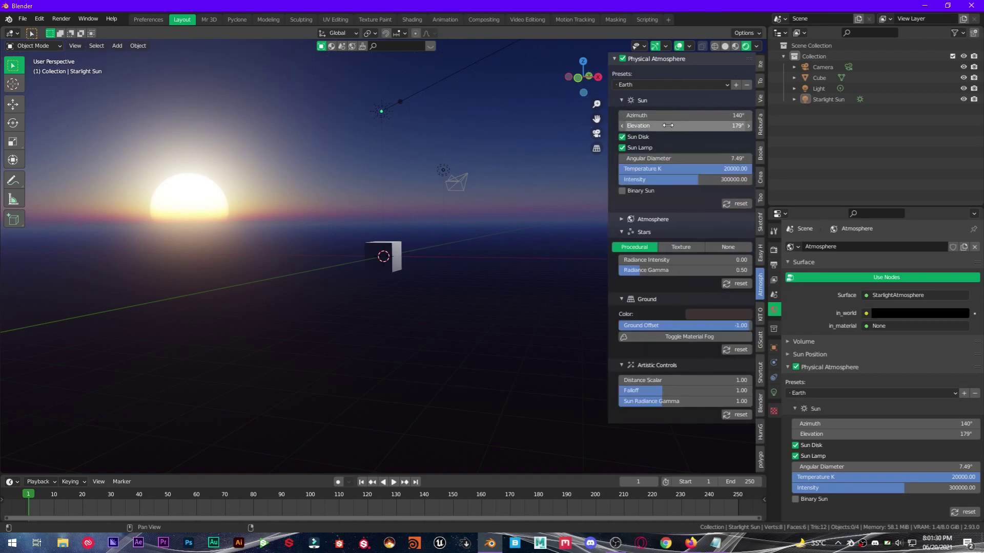
pyautogui.moveTo(661, 117); pyautogui.dragTo(734, 132)
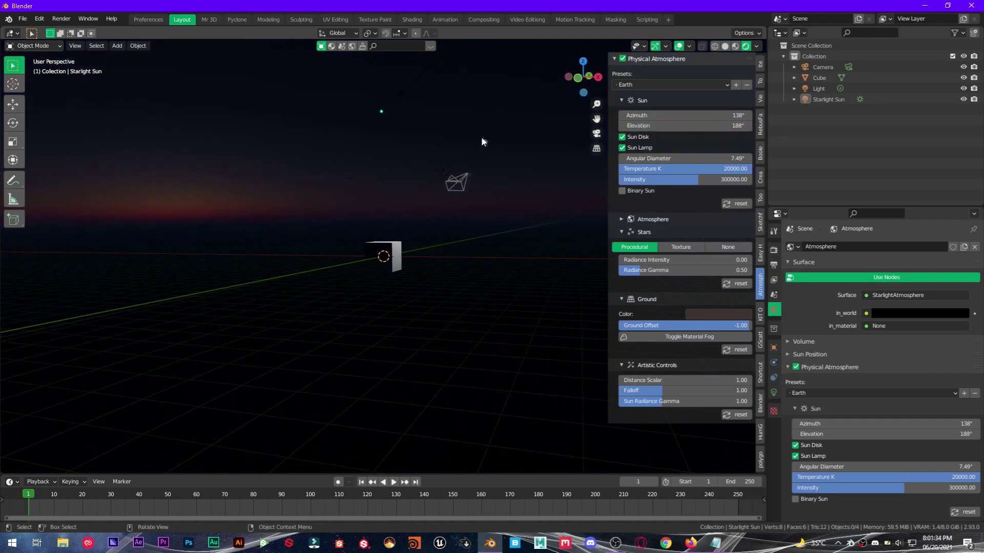
# Set the stars' radiance intensity to 4.35 and look around the starry night sky
pyautogui.moveTo(481, 136); pyautogui.dragTo(436, 137, button='middle')
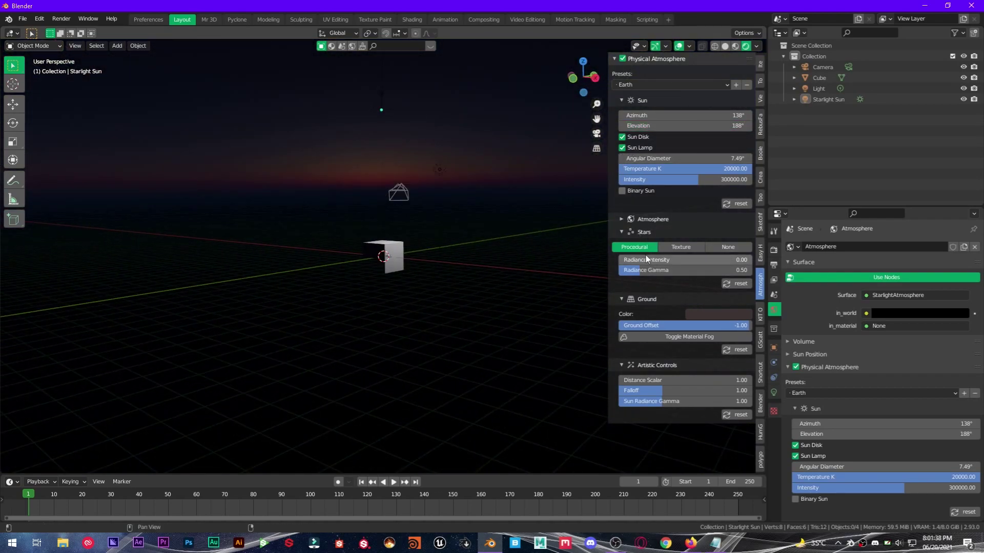
pyautogui.moveTo(649, 263); pyautogui.dragTo(672, 261)
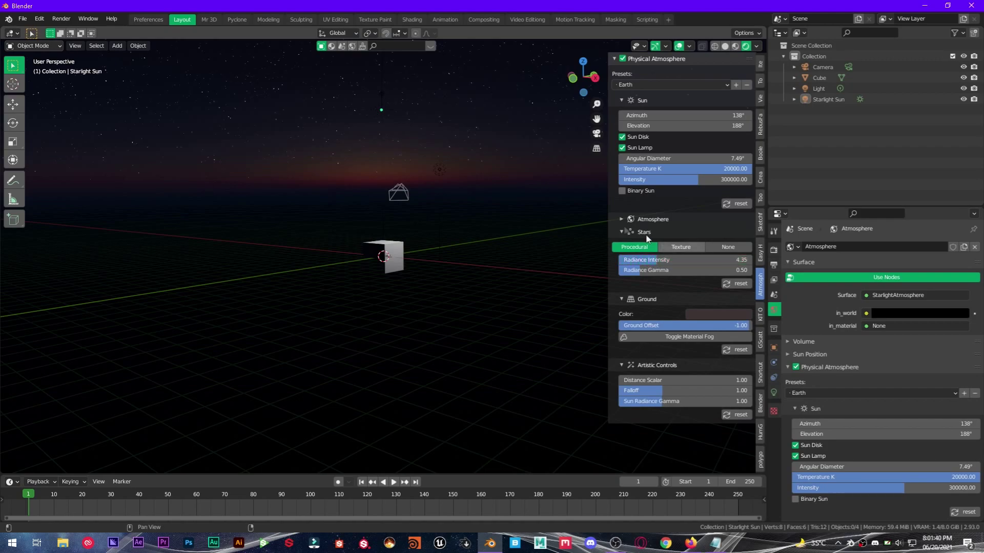
pyautogui.moveTo(491, 176); pyautogui.dragTo(482, 171, button='middle')
pyautogui.moveTo(419, 170); pyautogui.dragTo(413, 171, button='middle')
pyautogui.moveTo(349, 138); pyautogui.dragTo(411, 160, button='middle')
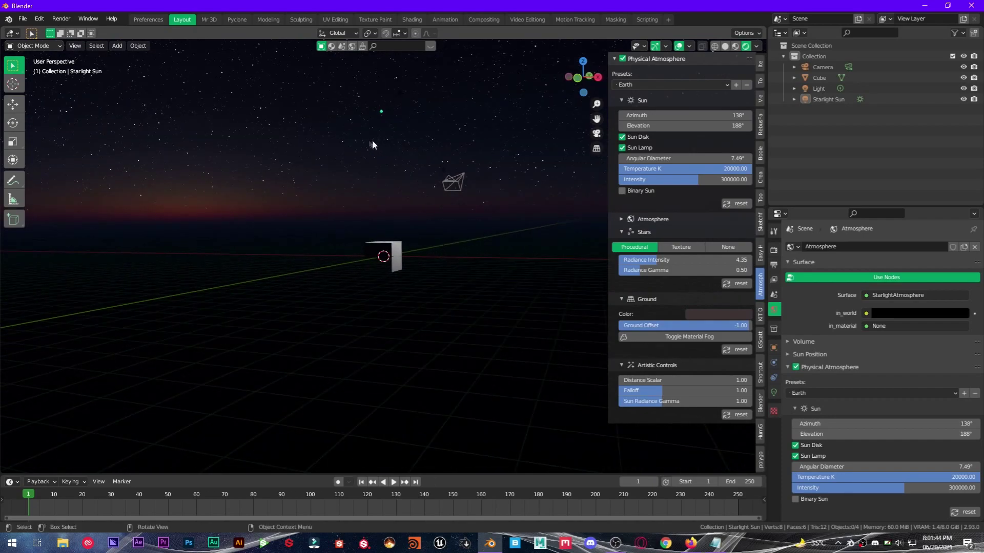
# Set the stars' radiance intensity to 1.72 and look around the night sky
pyautogui.moveTo(349, 176); pyautogui.dragTo(273, 96, button='middle')
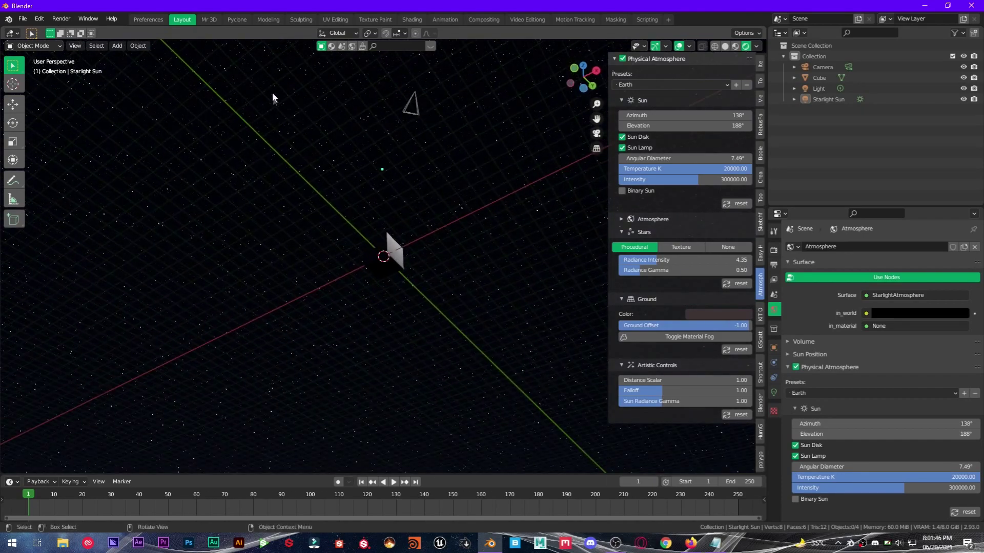
pyautogui.moveTo(656, 261); pyautogui.dragTo(527, 241)
pyautogui.moveTo(526, 241); pyautogui.dragTo(615, 274, button='middle')
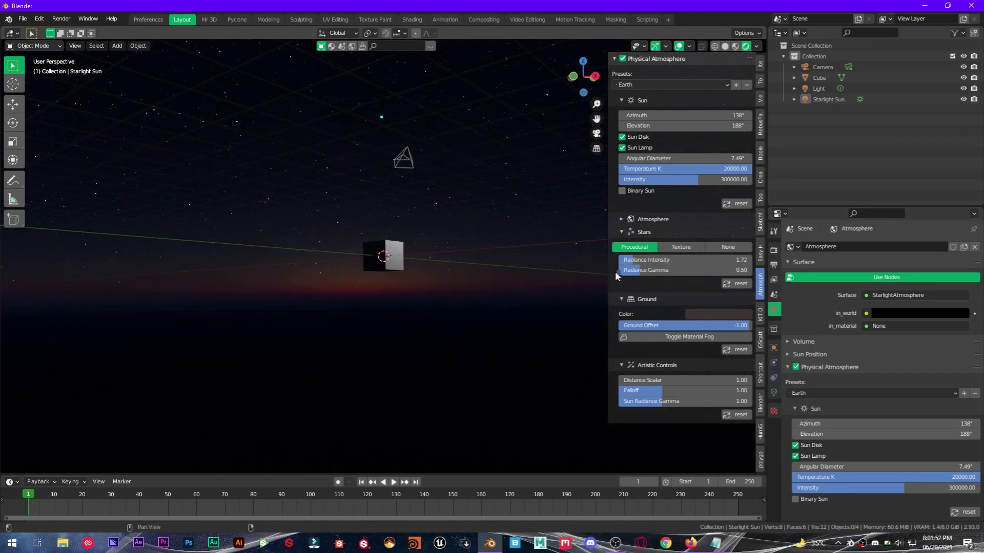
# Set the stars' radiance gamma to 1.15 and radiance intensity to 11.16, and inspect the sky from several angles
pyautogui.moveTo(639, 273); pyautogui.dragTo(675, 271)
pyautogui.moveTo(393, 216); pyautogui.dragTo(405, 237, button='middle')
pyautogui.moveTo(686, 274); pyautogui.dragTo(661, 273)
pyautogui.moveTo(552, 241); pyautogui.dragTo(374, 226, button='middle')
pyautogui.scroll(7, 379, 225)
pyautogui.moveTo(653, 260); pyautogui.dragTo(735, 260)
pyautogui.scroll(-4, 400, 205)
pyautogui.moveTo(369, 205); pyautogui.dragTo(401, 138, button='middle')
pyautogui.scroll(-3, 420, 153)
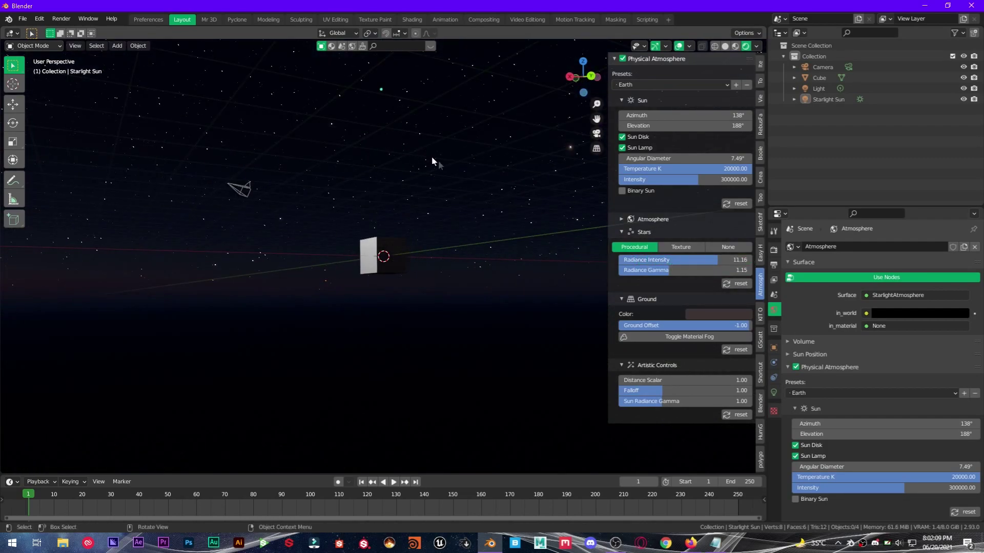
# Restore the stars' radiance gamma to 0.50 and set their radiance intensity to 2.24
pyautogui.moveTo(644, 270); pyautogui.dragTo(543, 296)
pyautogui.moveTo(664, 270); pyautogui.dragTo(678, 268)
pyautogui.hotkey('ctrl', 'z')
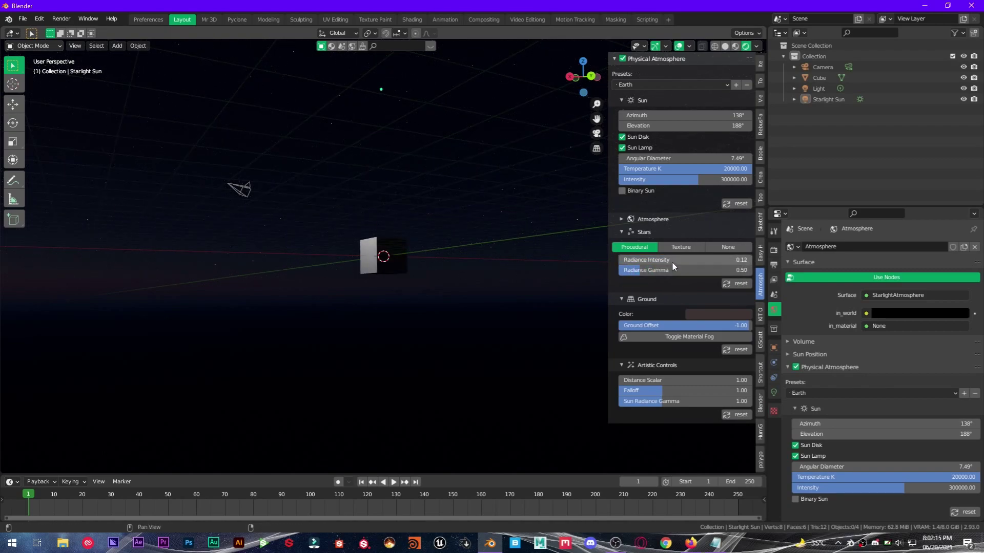
pyautogui.moveTo(414, 173); pyautogui.dragTo(559, 170, button='middle')
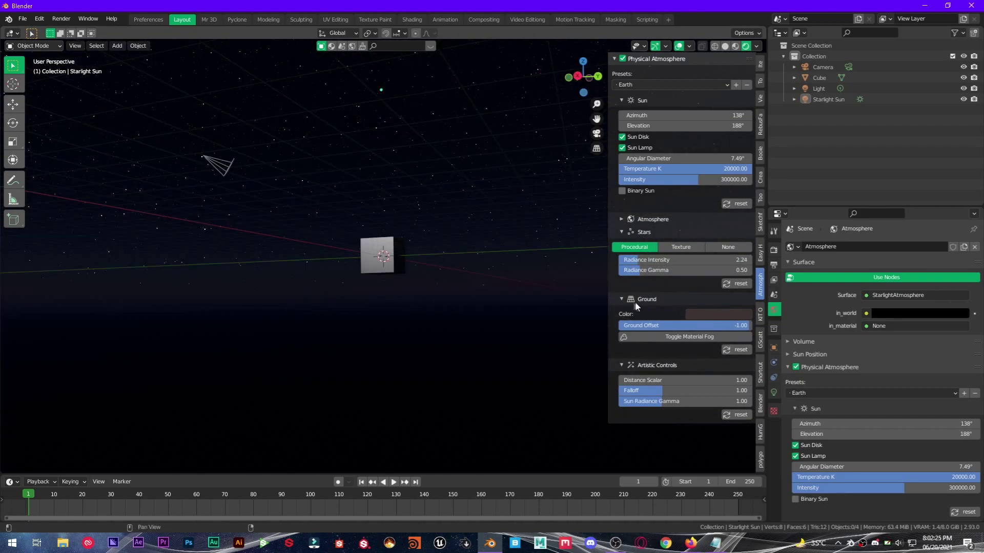
# Change the ground color to a light pink and set the ground offset to -4.63
pyautogui.click(621, 231)
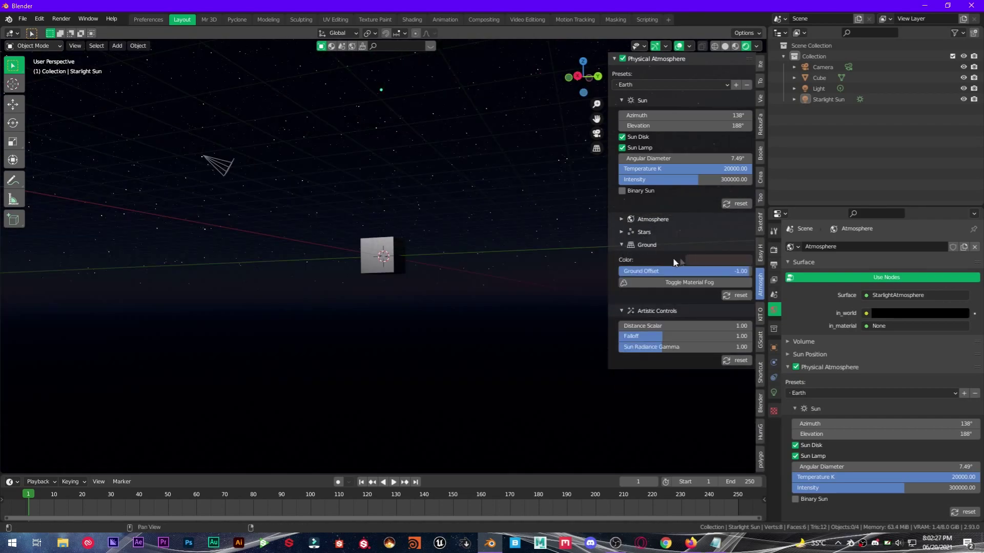
pyautogui.moveTo(496, 175); pyautogui.dragTo(518, 187, button='middle')
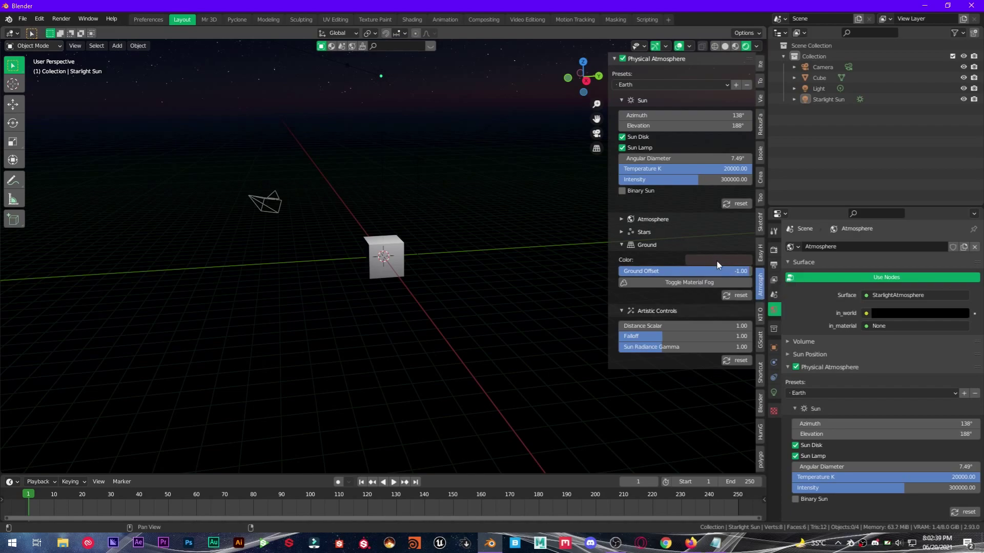
pyautogui.click(717, 262)
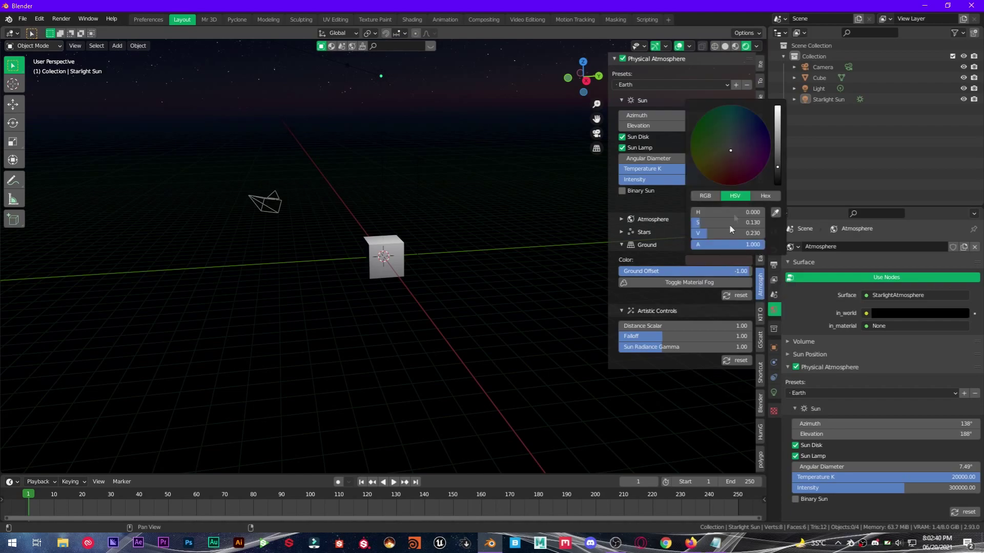
pyautogui.moveTo(780, 174); pyautogui.dragTo(652, 127)
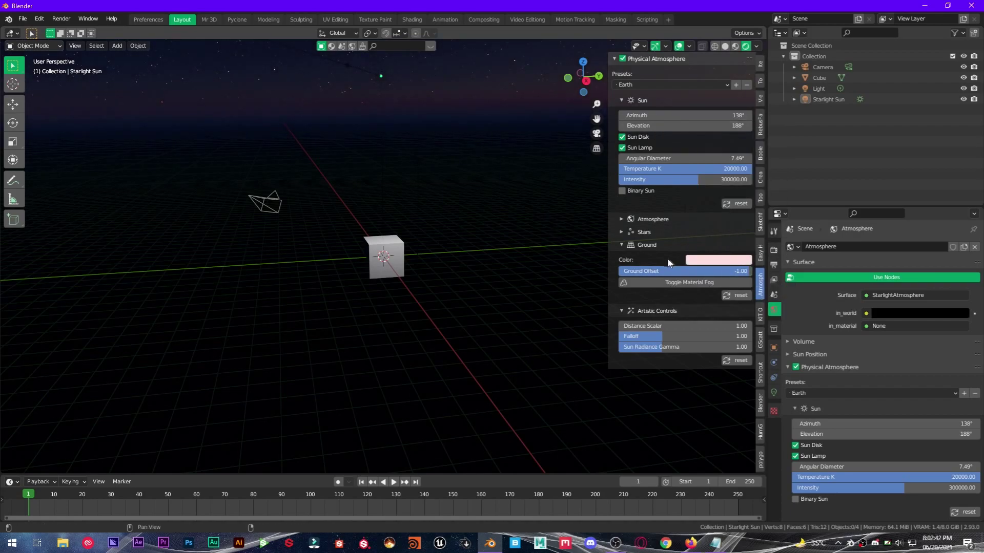
pyautogui.moveTo(678, 269); pyautogui.dragTo(643, 264)
pyautogui.moveTo(382, 170); pyautogui.dragTo(420, 175, button='middle')
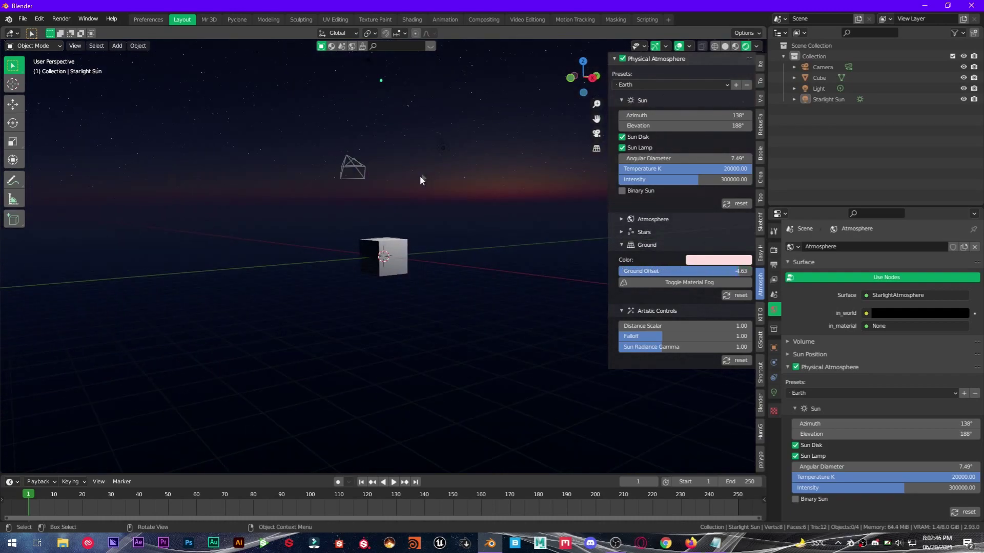
pyautogui.click(628, 246)
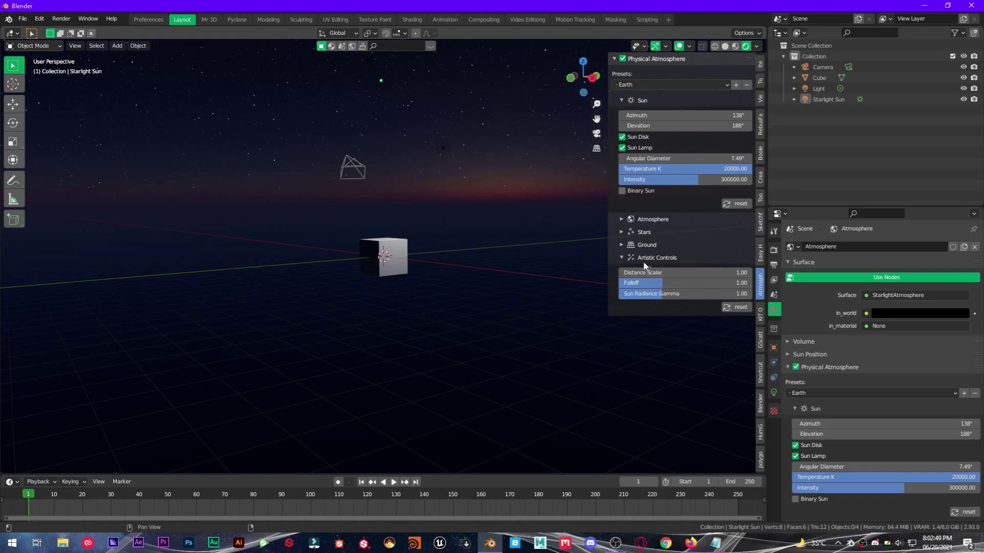
# Try an artistic distance scalar of 0.33, check the horizon glow, and return the scalar to 1.00
pyautogui.moveTo(651, 272)
pyautogui.mouseDown()
pyautogui.moveTo(678, 275)
pyautogui.moveTo(651, 272)
pyautogui.mouseUp()
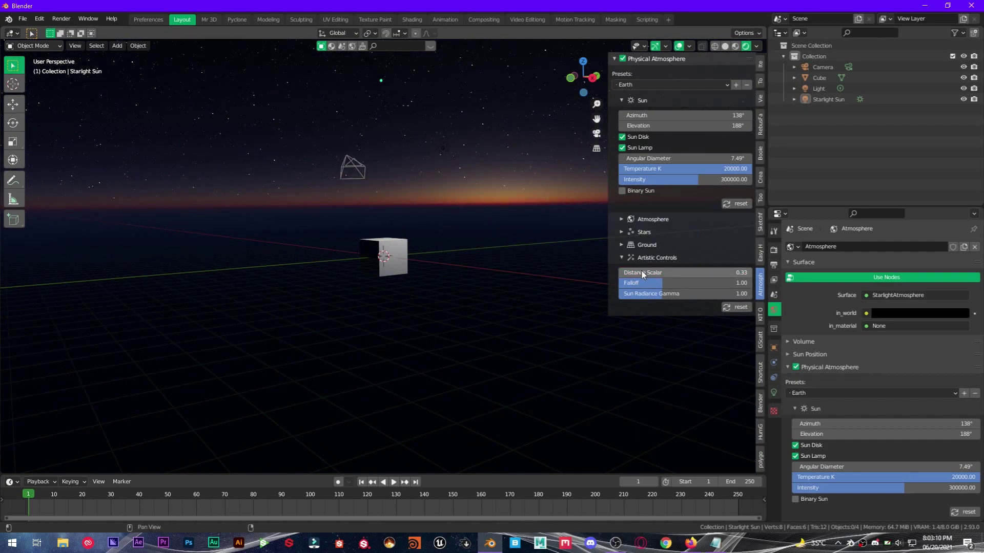
pyautogui.moveTo(468, 196); pyautogui.dragTo(502, 215, button='middle')
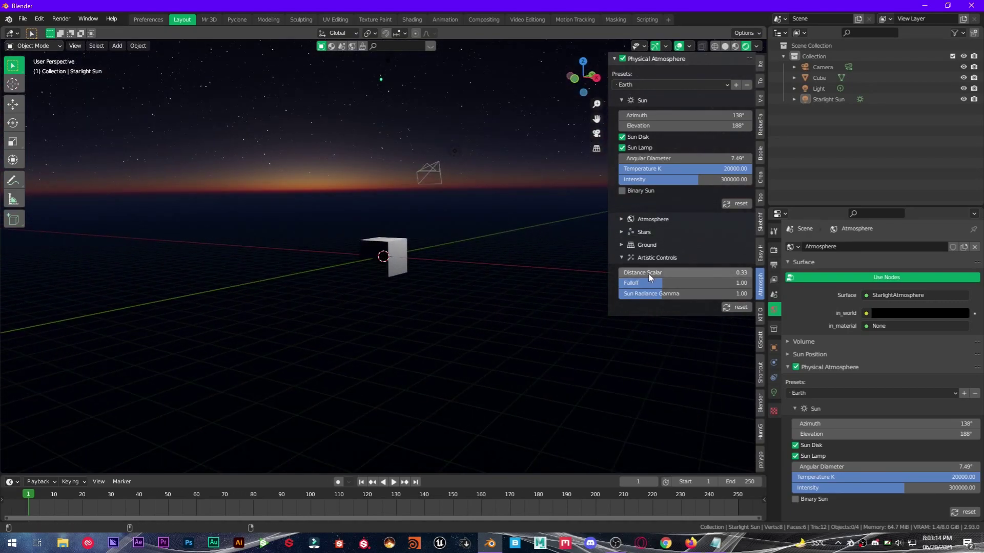
pyautogui.moveTo(649, 275)
pyautogui.mouseDown()
pyautogui.moveTo(660, 274)
pyautogui.moveTo(653, 279)
pyautogui.mouseUp()
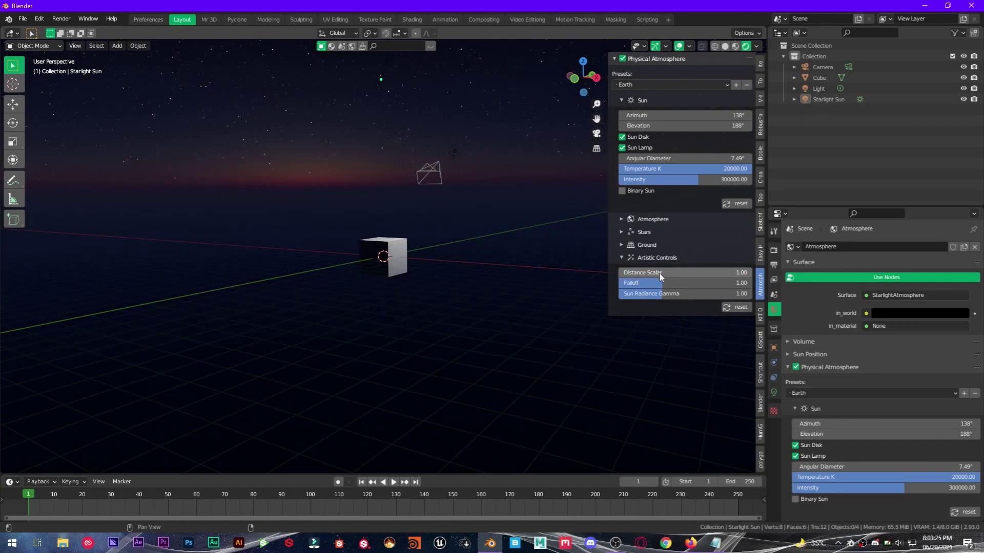
# Set the artistic falloff to 0.84 and sun radiance gamma to 1.63, and collapse the Artistic Controls and Sun settings
pyautogui.moveTo(651, 282); pyautogui.dragTo(694, 285)
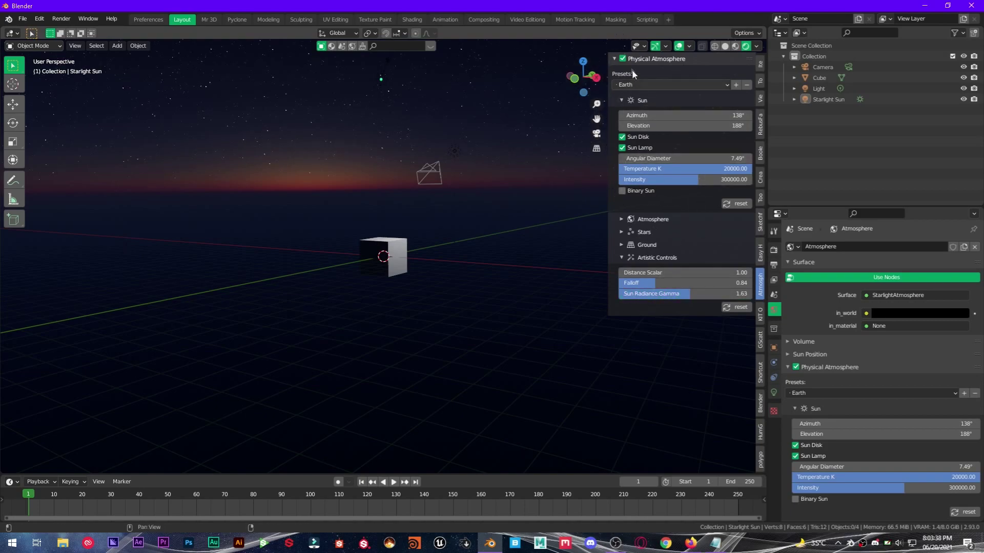
pyautogui.click(624, 258)
pyautogui.click(621, 100)
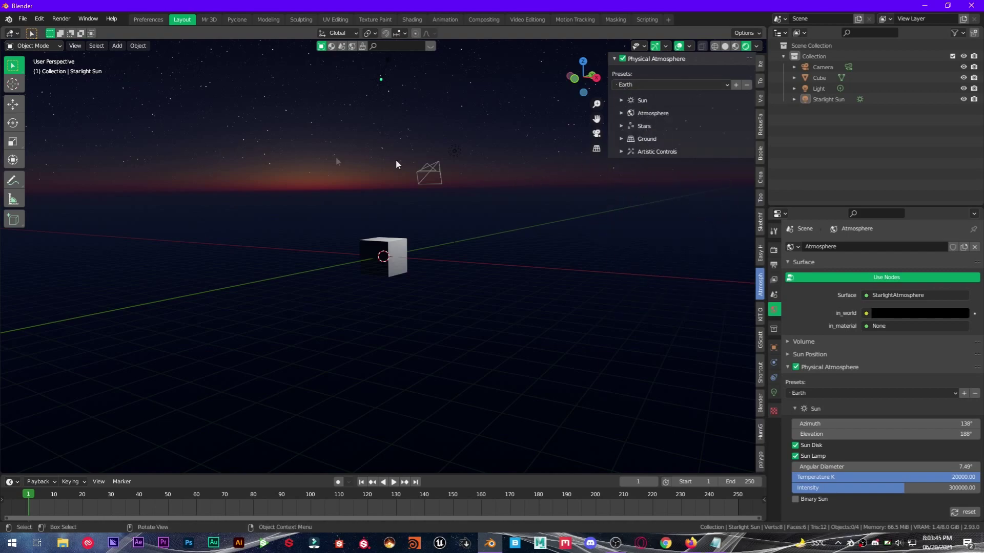
# Open the recent file Tutorial2.blend without saving the changes to the current scene
pyautogui.click(23, 20)
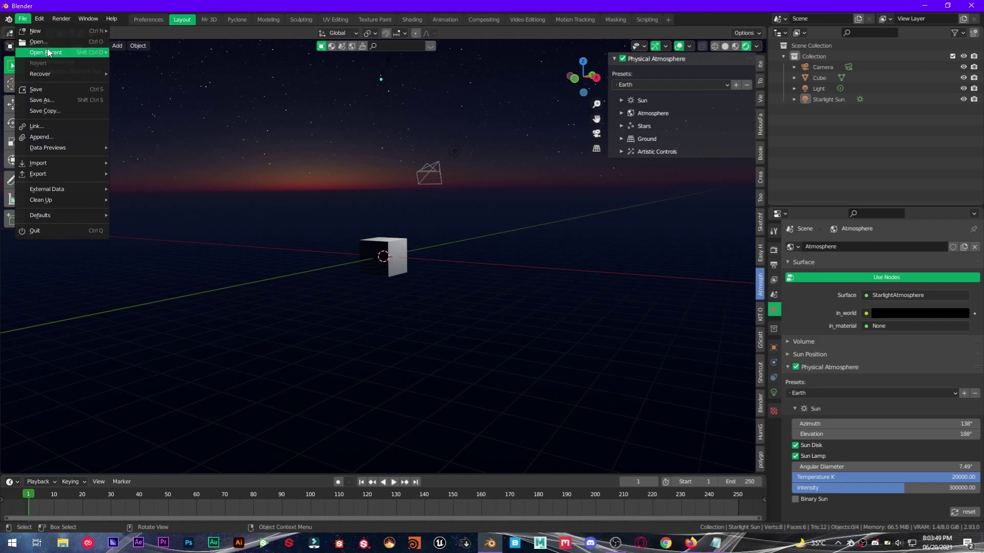
pyautogui.moveTo(61, 52)
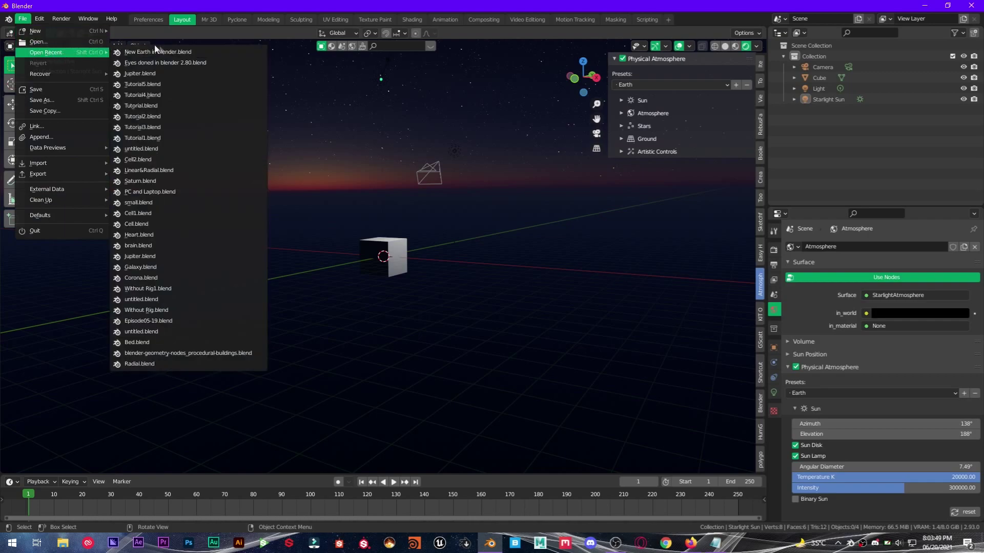
pyautogui.click(150, 118)
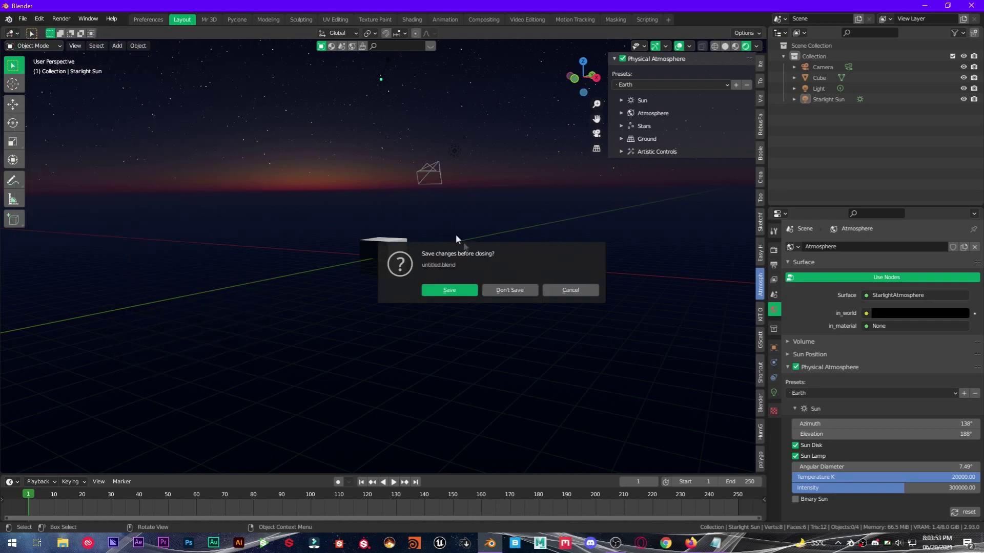
pyautogui.click(507, 292)
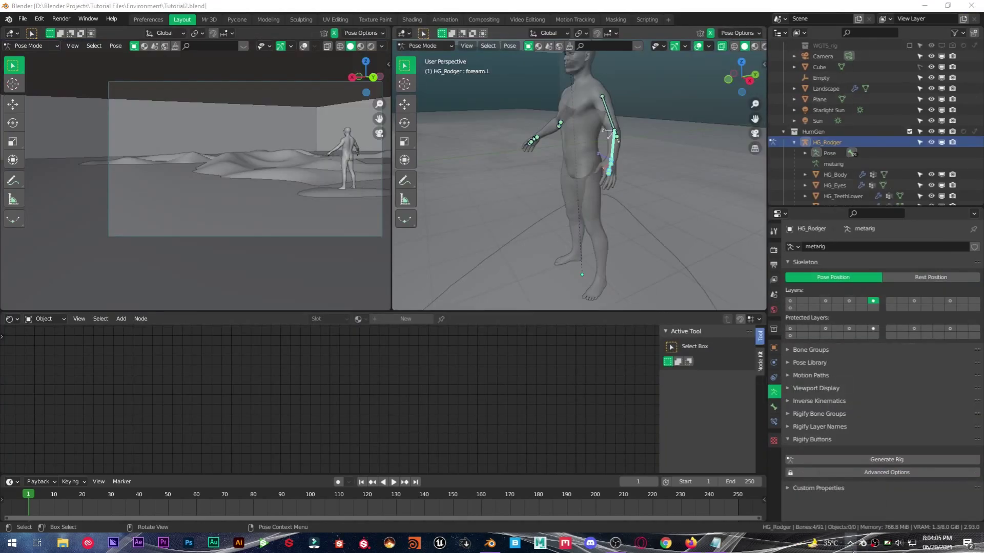
# Switch to Discord, look over the server's channel list and its Server Overview settings, and return to Blender
pyautogui.click(850, 544)
pyautogui.click(851, 523)
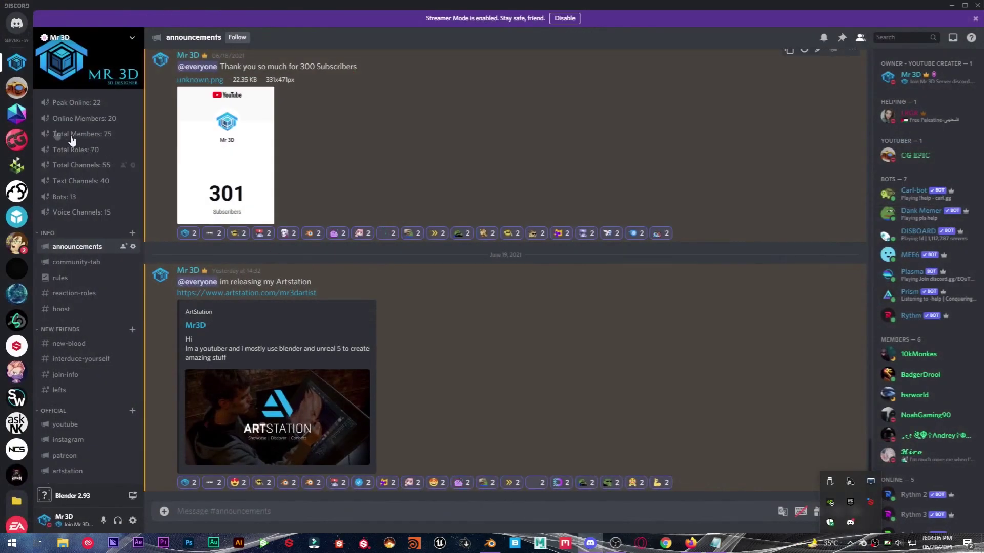
pyautogui.scroll(-7, 101, 338)
pyautogui.scroll(10, 101, 338)
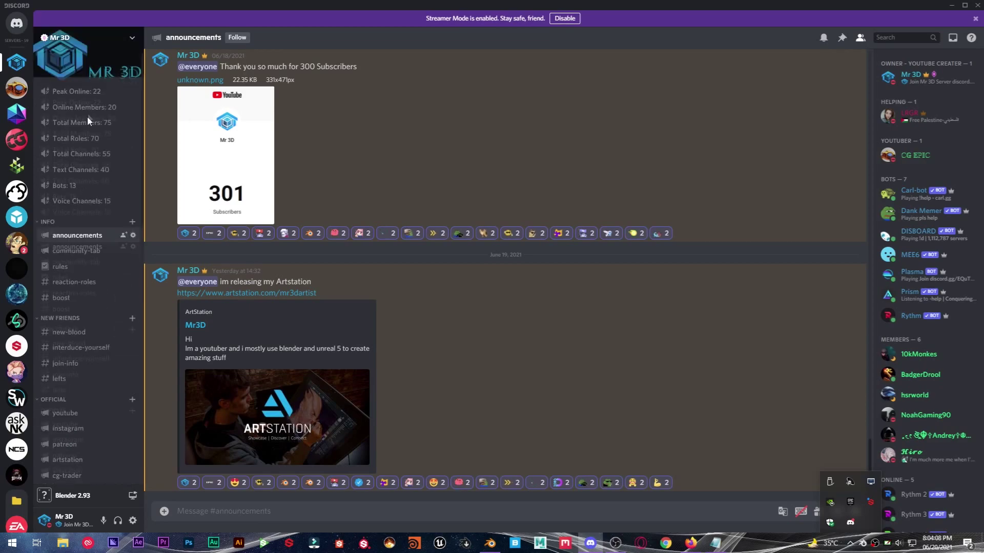
pyautogui.click(88, 49)
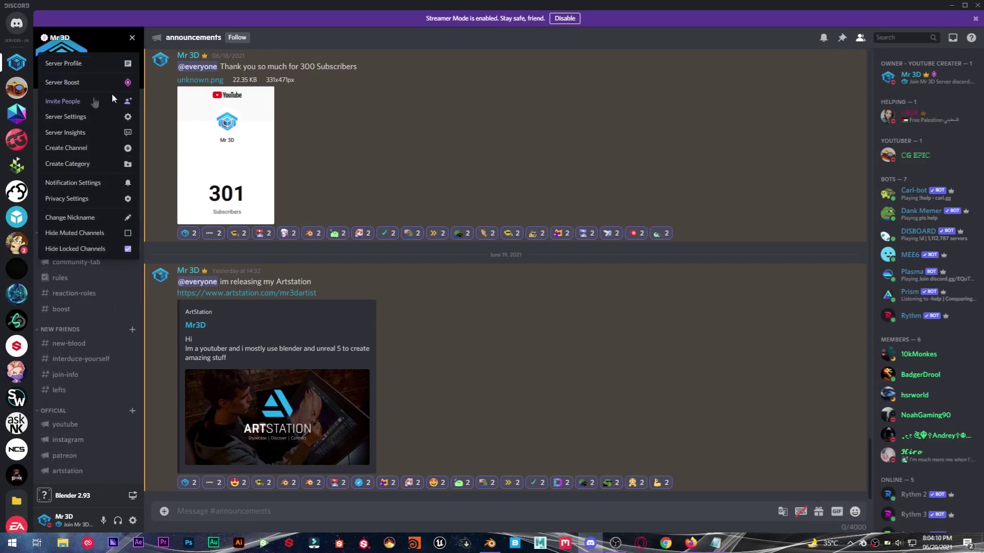
pyautogui.click(97, 117)
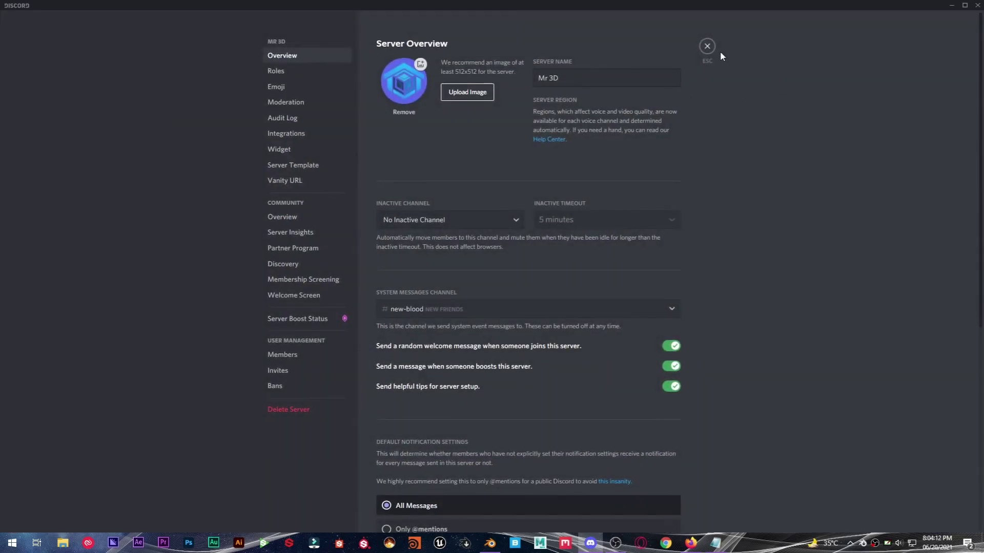
pyautogui.click(707, 46)
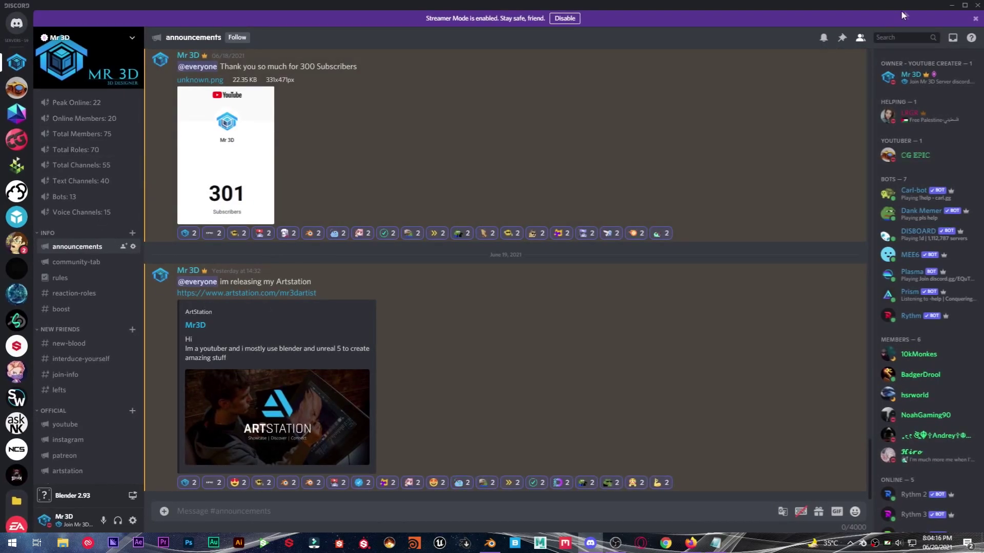
pyautogui.click(951, 7)
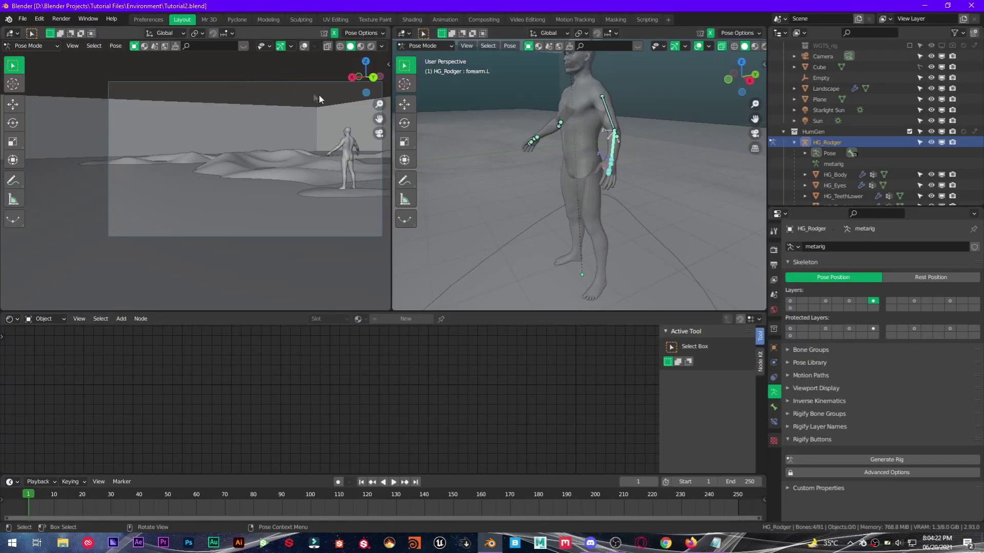
# Show the camera viewport in rendered shading, deselect the bones, and maximize that viewport
pyautogui.keyDown('shift'); pyautogui.moveTo(278, 119); pyautogui.dragTo(214, 159, button='middle'); pyautogui.keyUp('shift')
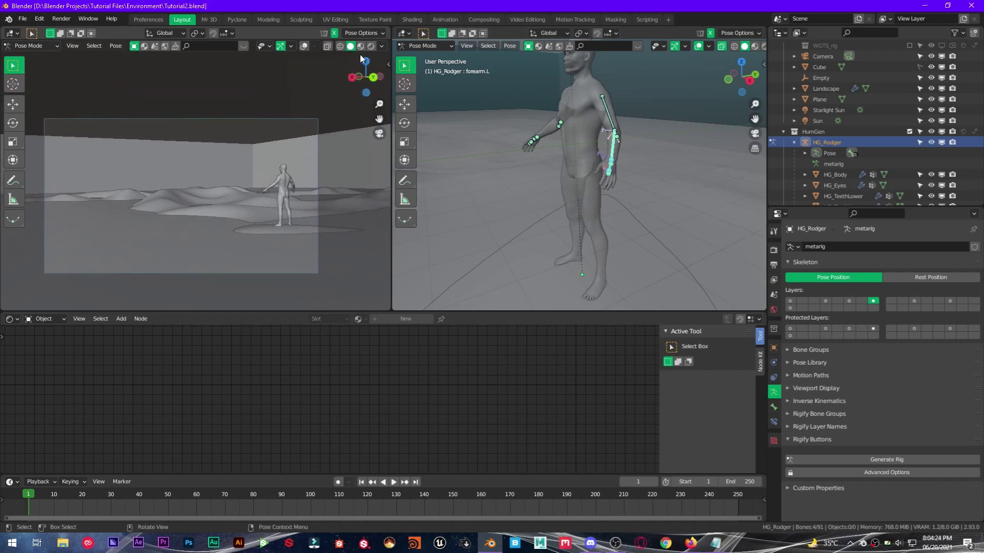
pyautogui.click(370, 46)
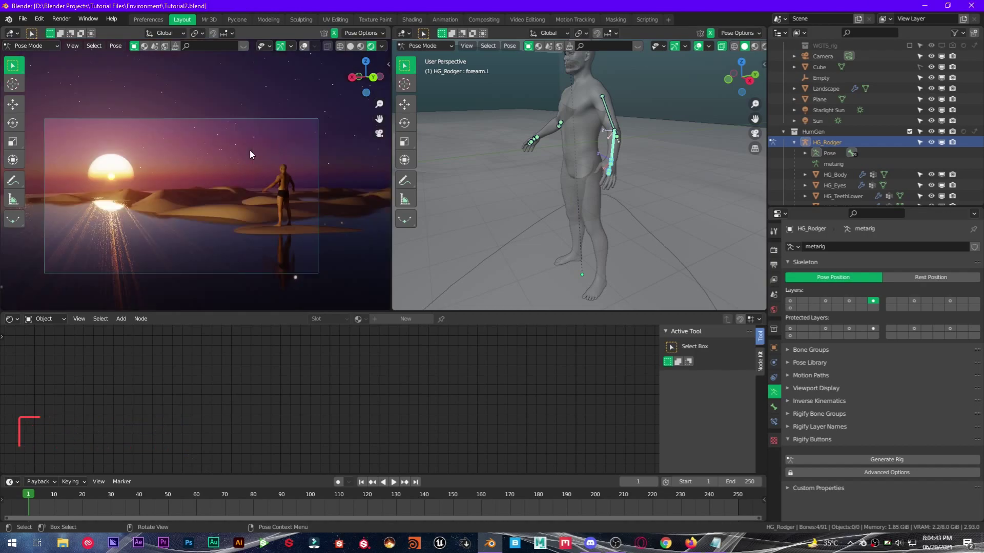
pyautogui.moveTo(250, 151); pyautogui.dragTo(224, 157)
pyautogui.moveTo(156, 183)
pyautogui.keyDown('shift'); pyautogui.mouseDown(button='middle')
pyautogui.moveTo(151, 176)
pyautogui.moveTo(172, 183)
pyautogui.mouseUp(button='middle'); pyautogui.keyUp('shift')
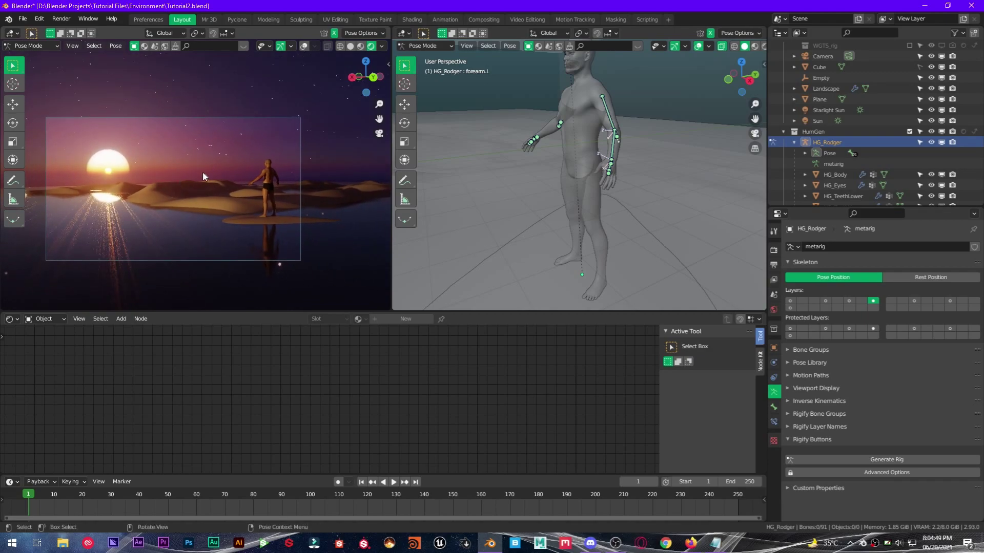
pyautogui.hotkey('ctrl', 'alt', 'space')
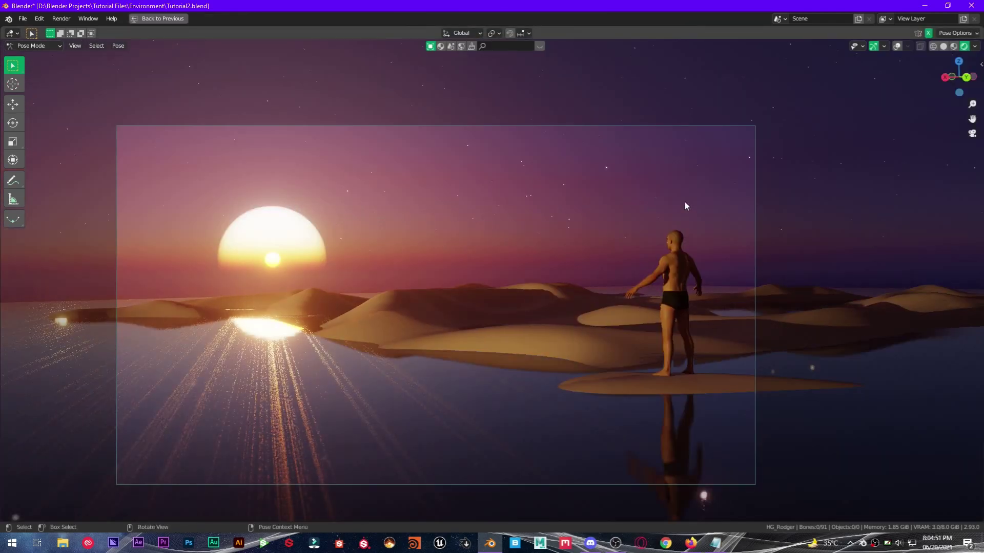
# Look through the viewport's add-on panels and the add-ons list in the preferences, and return to the split layout
pyautogui.press('n')
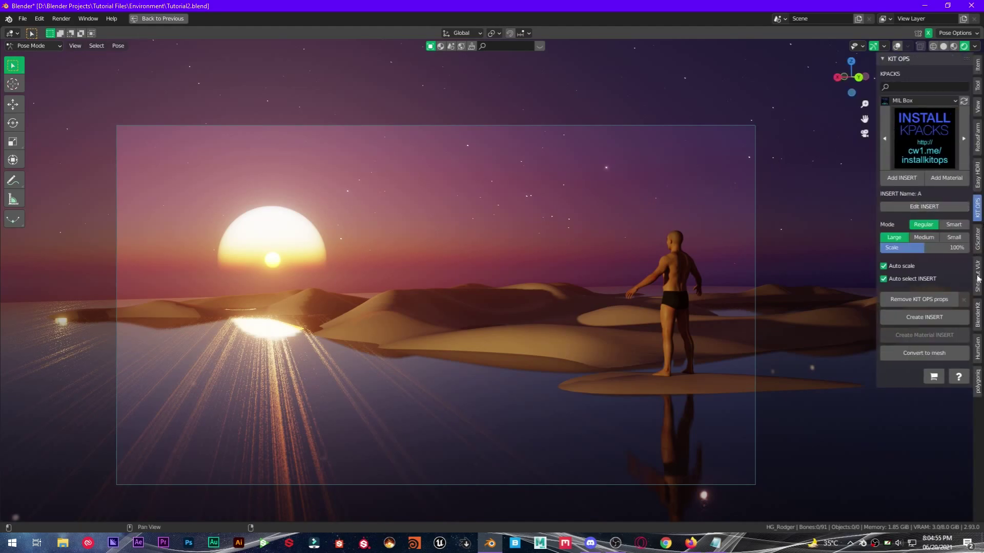
pyautogui.click(977, 137)
pyautogui.click(40, 19)
pyautogui.click(59, 187)
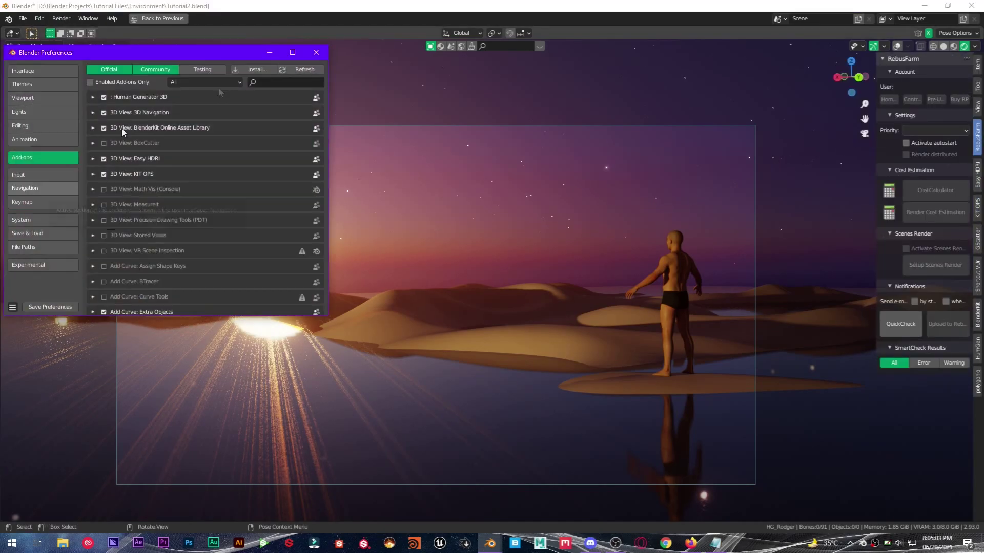
pyautogui.click(283, 83)
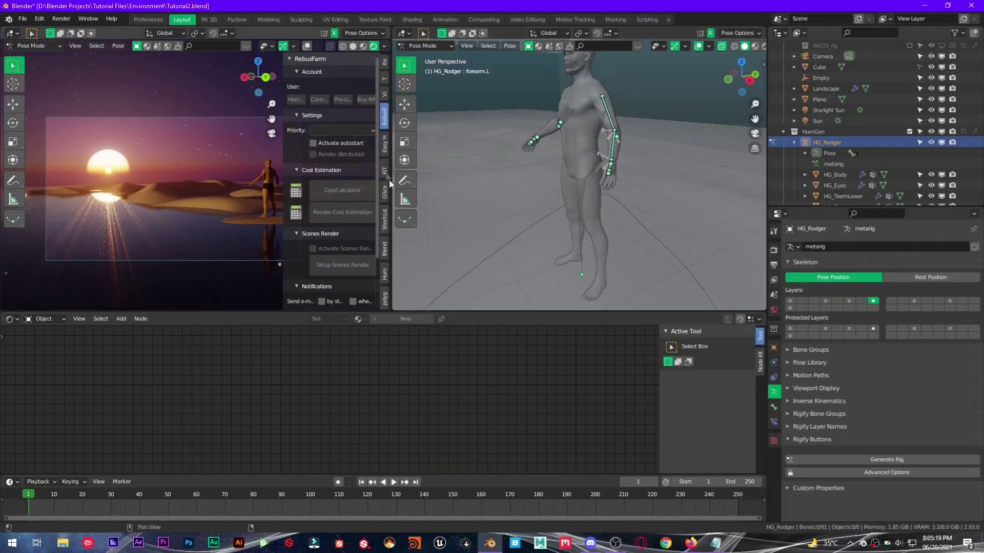
pyautogui.keyDown('ctrl'); pyautogui.scroll(-4, 309, 236); pyautogui.keyUp('ctrl')
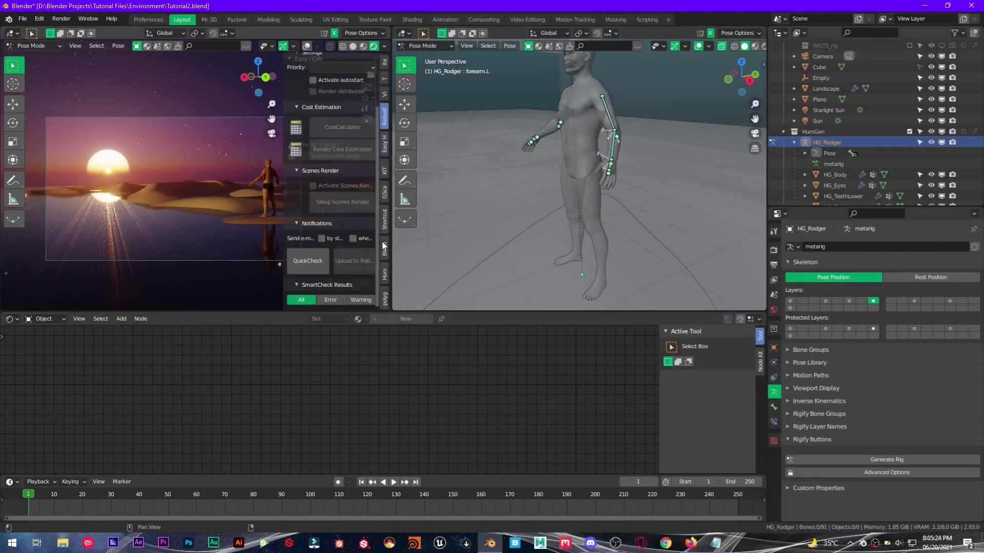
pyautogui.press('n')
# Look around the rendered desert sunset from other angles and distances, and return to the camera view
pyautogui.scroll(1, 162, 173)
pyautogui.moveTo(162, 173)
pyautogui.mouseDown(button='middle')
pyautogui.moveTo(213, 189)
pyautogui.moveTo(151, 191)
pyautogui.moveTo(189, 181)
pyautogui.moveTo(171, 180)
pyautogui.mouseUp(button='middle')
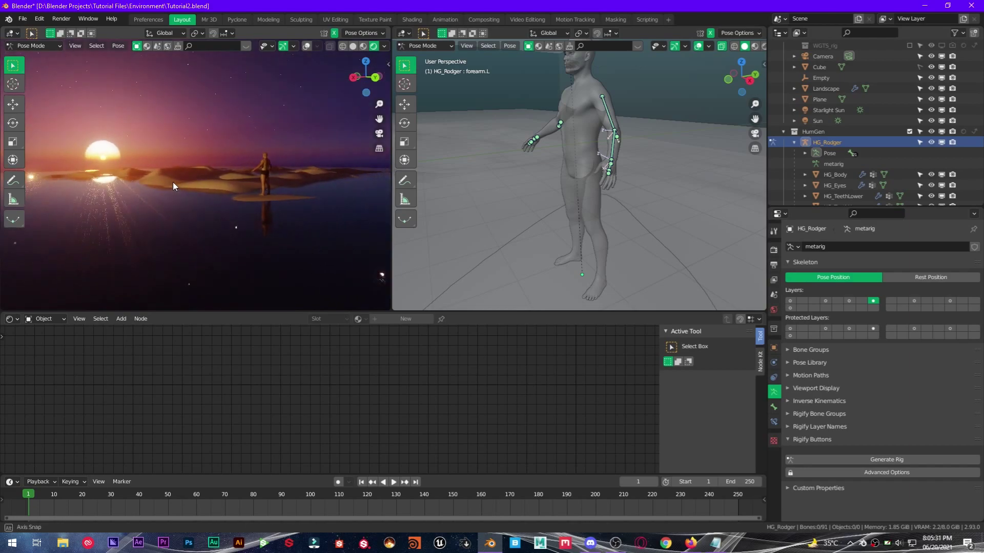
pyautogui.scroll(-5, 211, 192)
pyautogui.scroll(6, 151, 192)
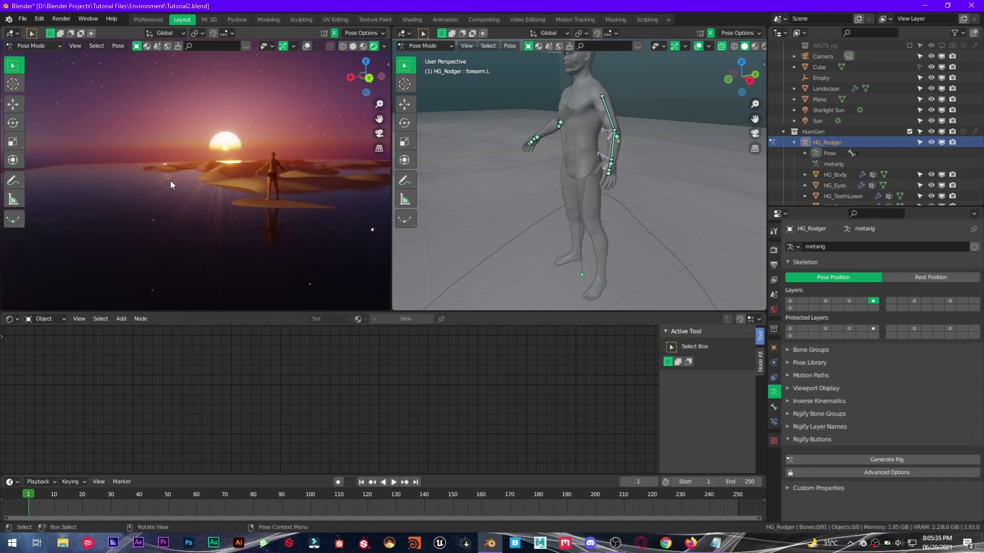
pyautogui.press('KP_0')
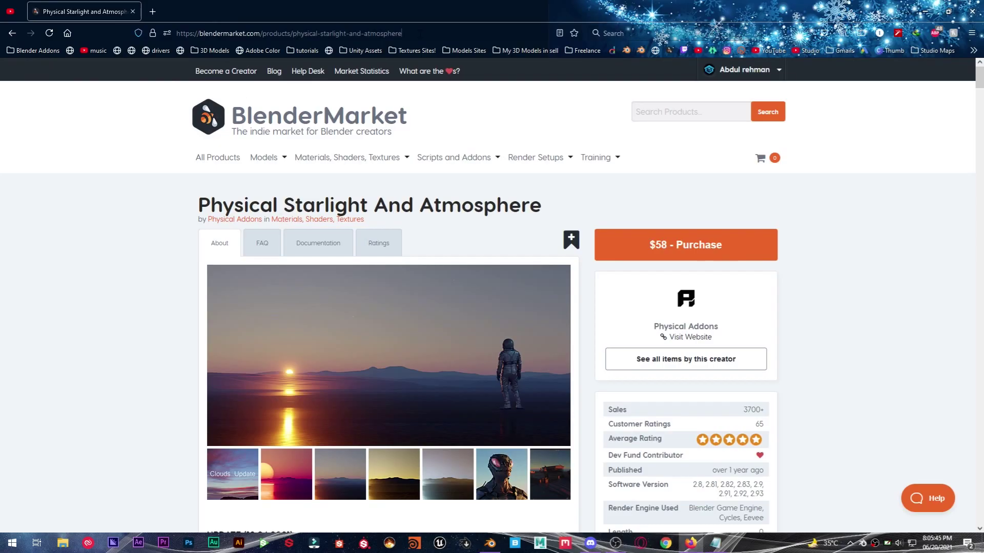
# Highlight the web address of the Physical Starlight And Atmosphere page on BlenderMarket, and return to Blender
pyautogui.hotkey('ctrl', 'l')
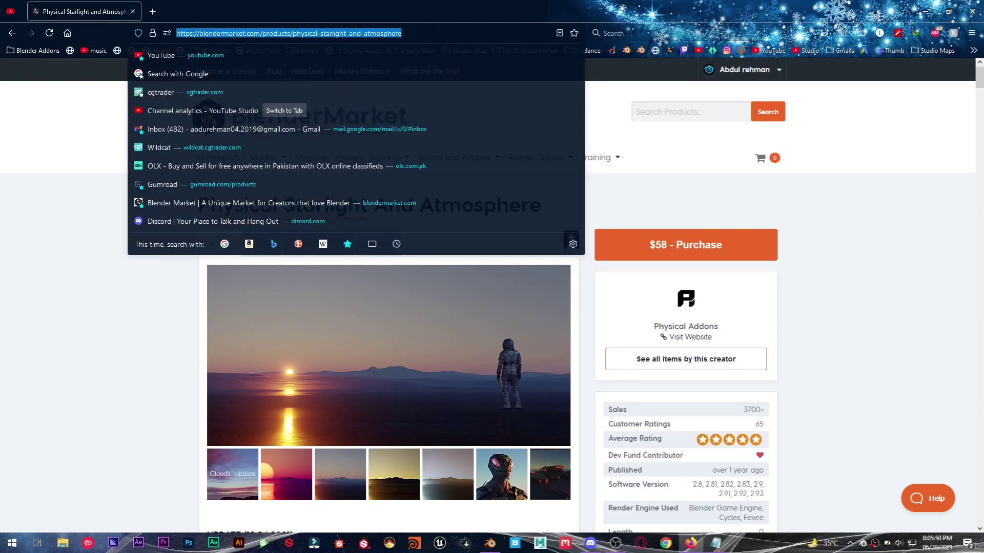
pyautogui.click(72, 121)
pyautogui.click(925, 11)
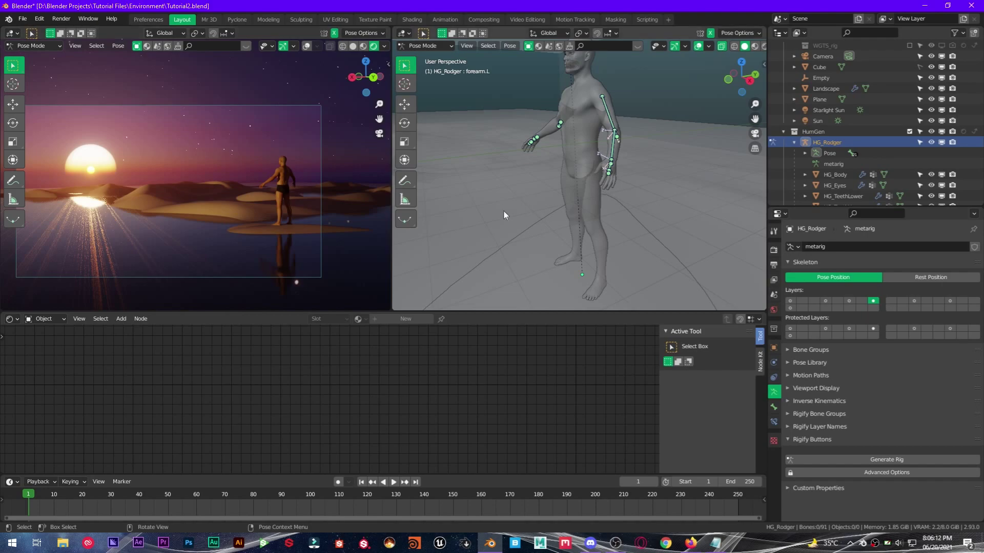
pyautogui.moveTo(615, 543)
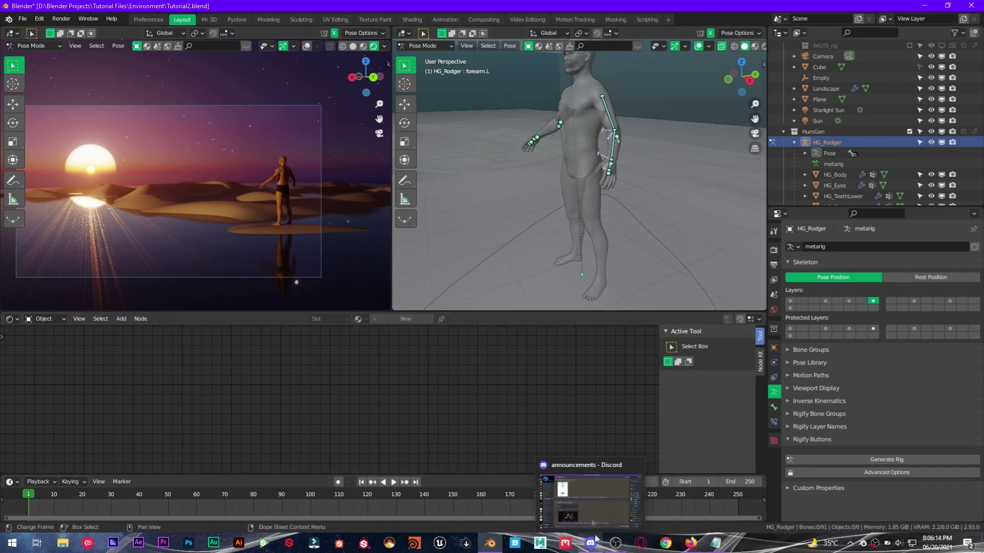